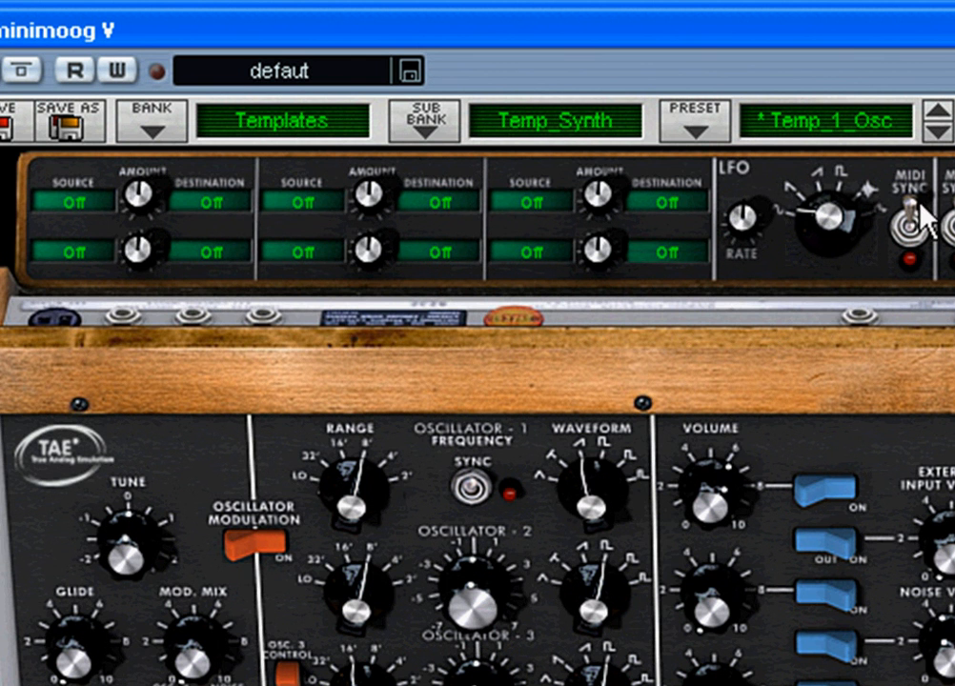
# Switch the LFO's MIDI sync on and back off.
pyautogui.click(905, 205)
pyautogui.click(910, 221)
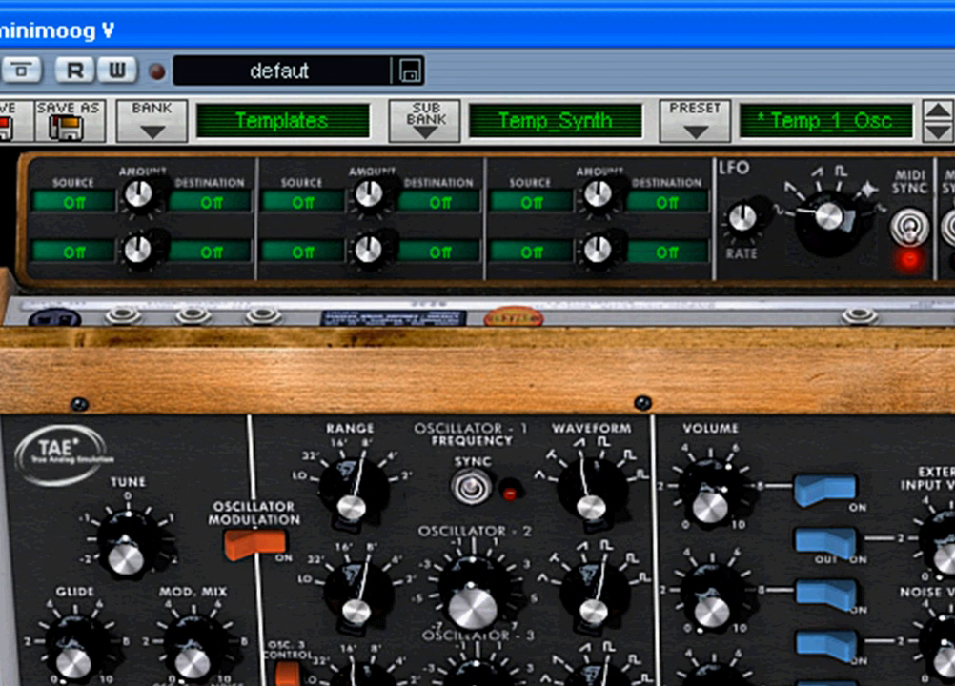
pyautogui.click(912, 230)
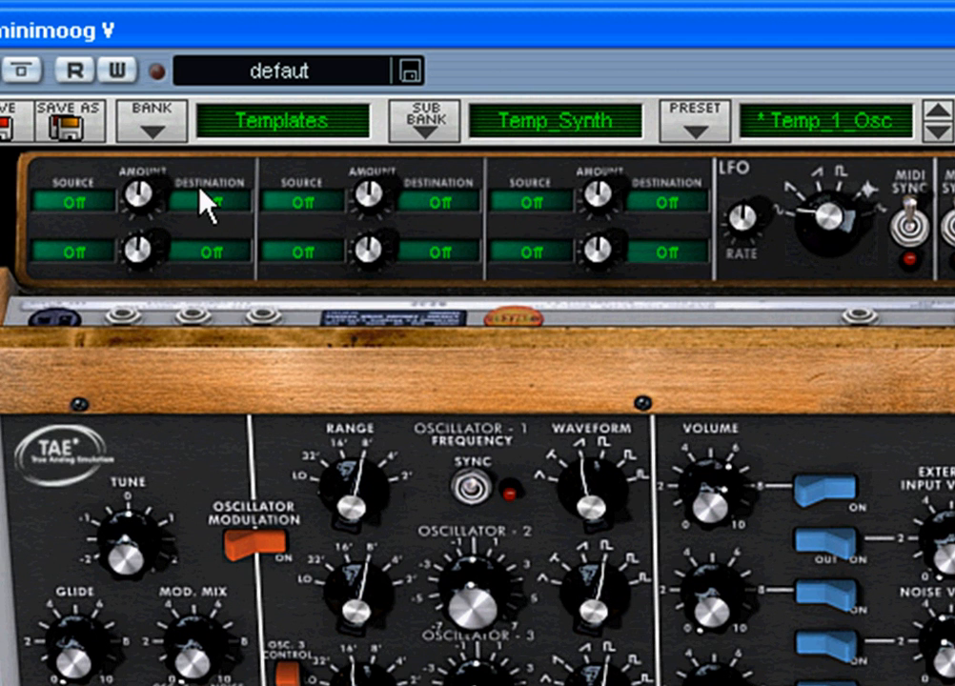
# Examine the available modulation sources and destinations of the first matrix slot.
pyautogui.click(68, 202)
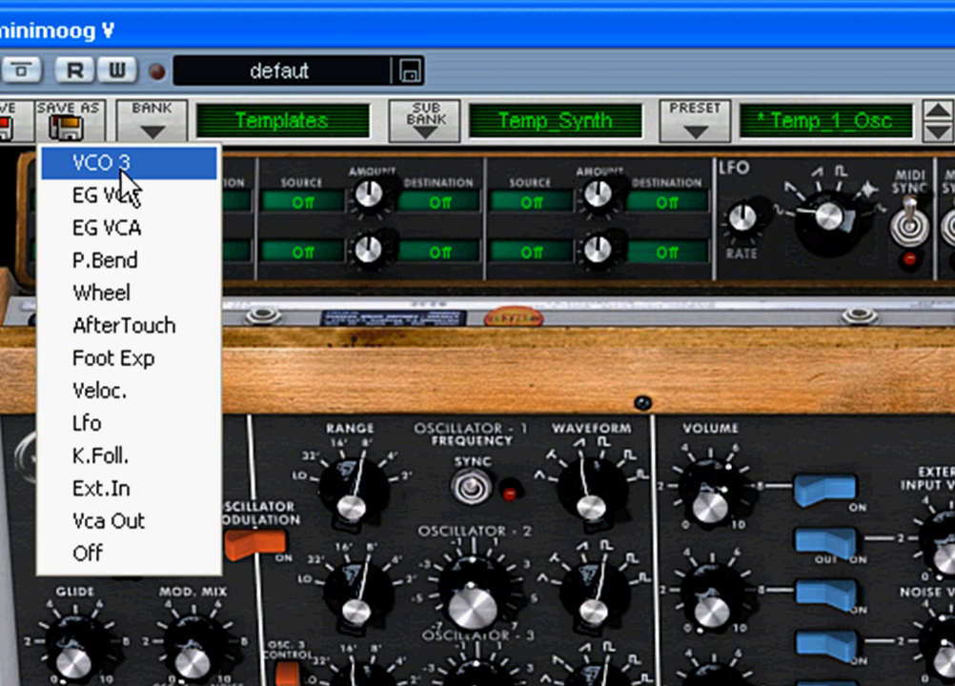
pyautogui.click(15, 186)
pyautogui.click(214, 198)
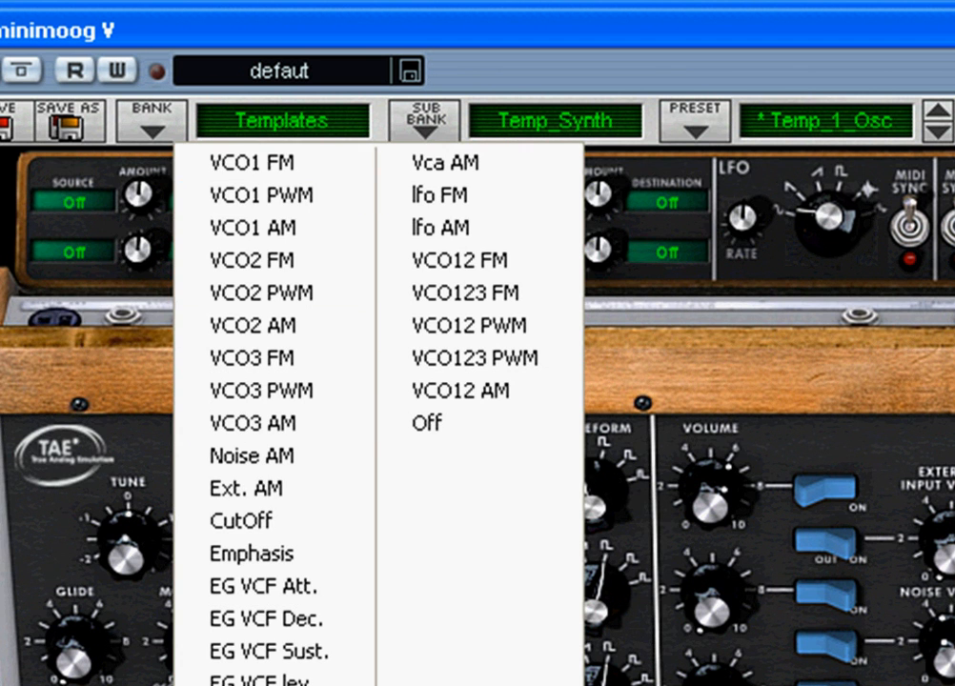
pyautogui.click(64, 202)
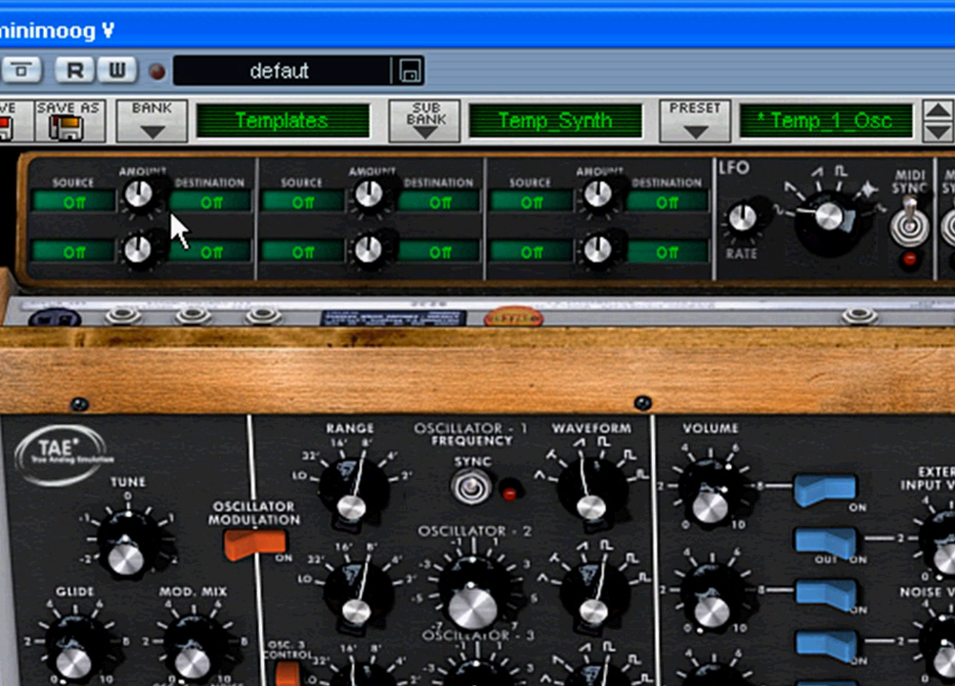
# Route the Lfo source to CutOff in the first modulation slot and raise the slot's amount.
pyautogui.click(67, 203)
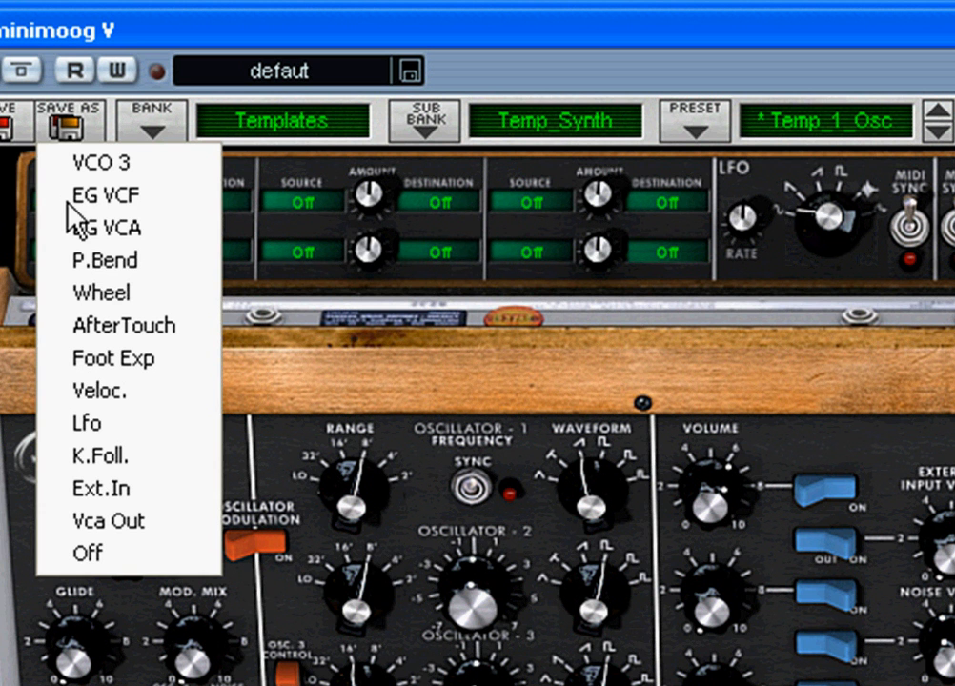
pyautogui.click(108, 441)
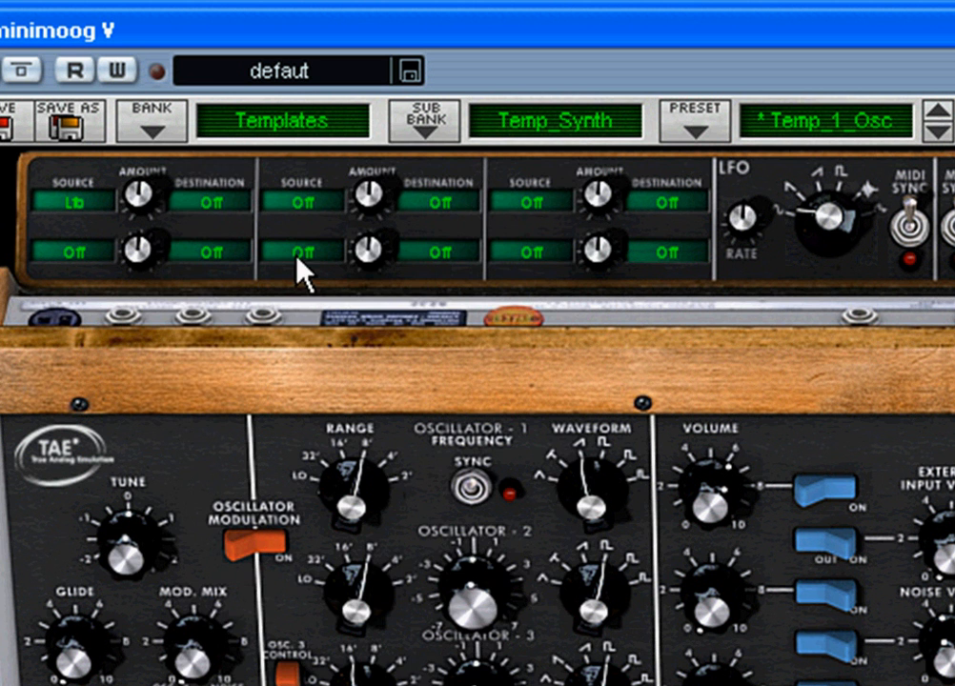
pyautogui.click(209, 202)
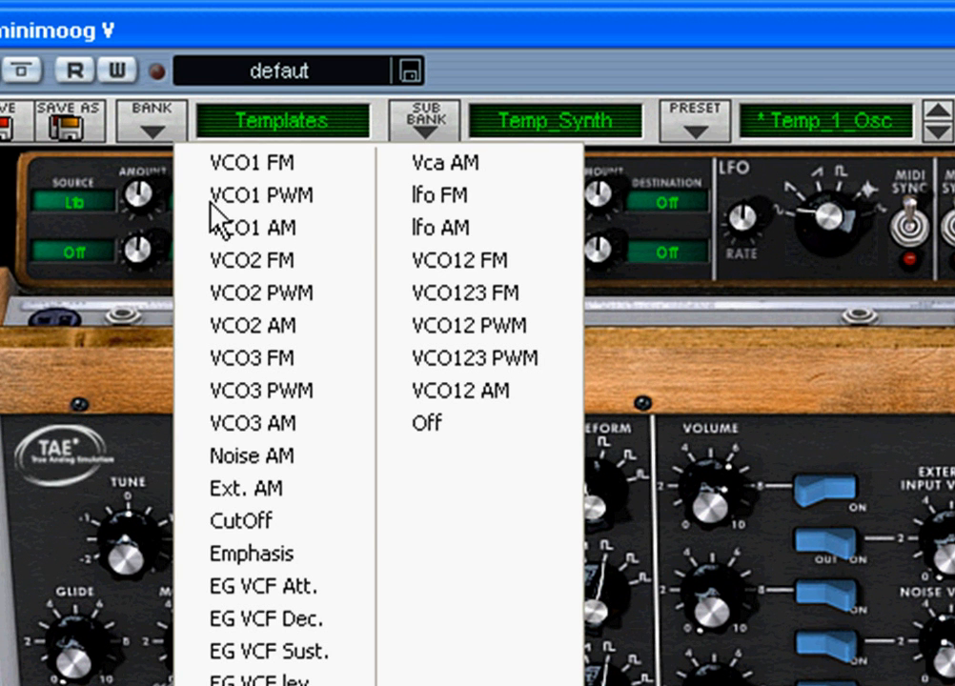
pyautogui.click(238, 522)
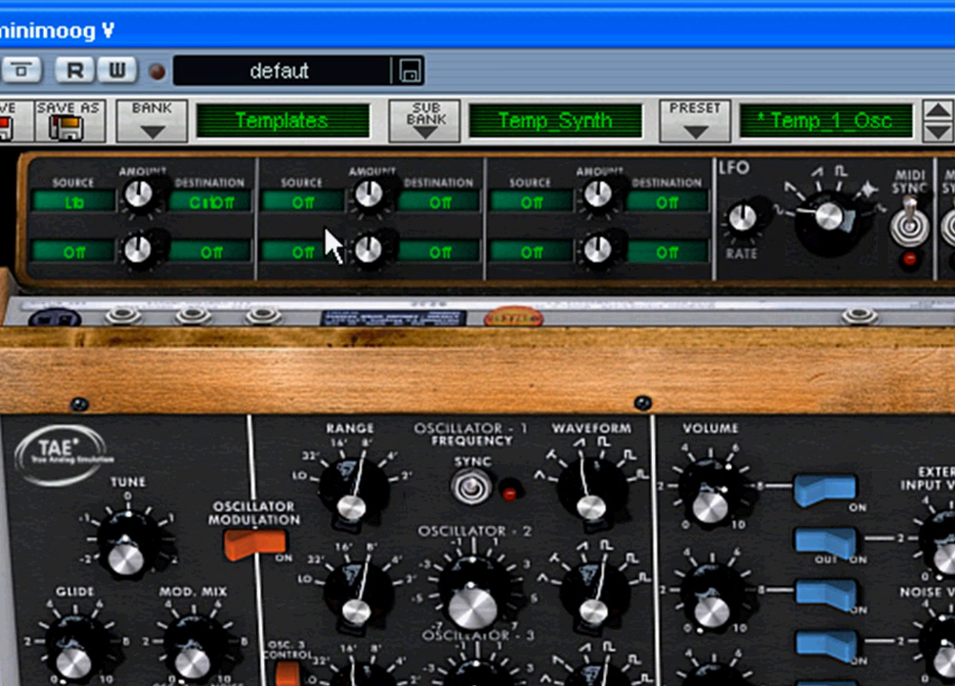
pyautogui.moveTo(141, 198)
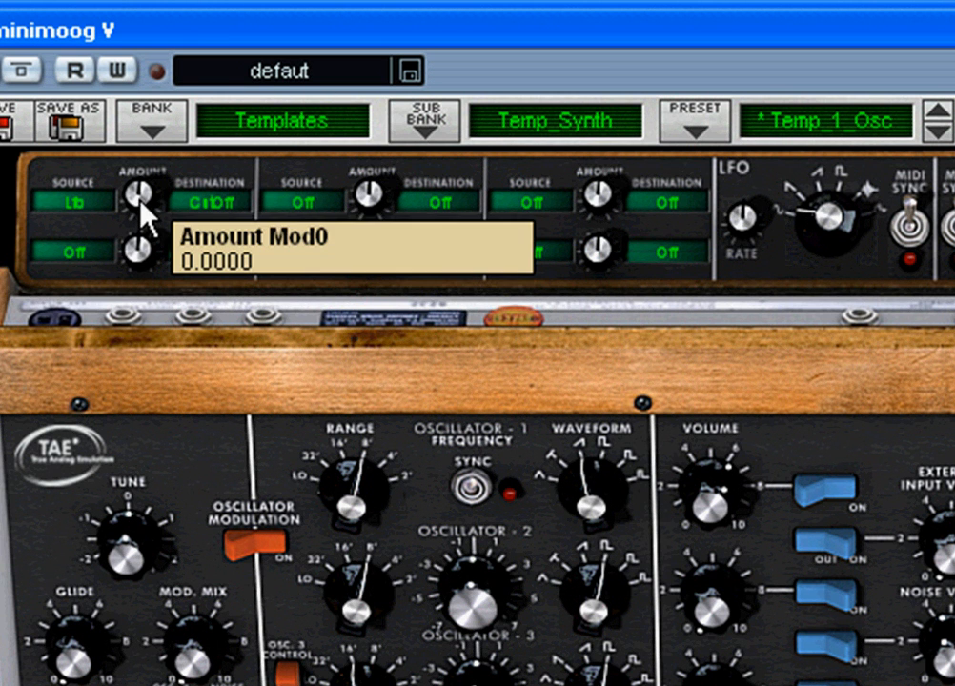
pyautogui.moveTo(135, 201); pyautogui.dragTo(140, 122)
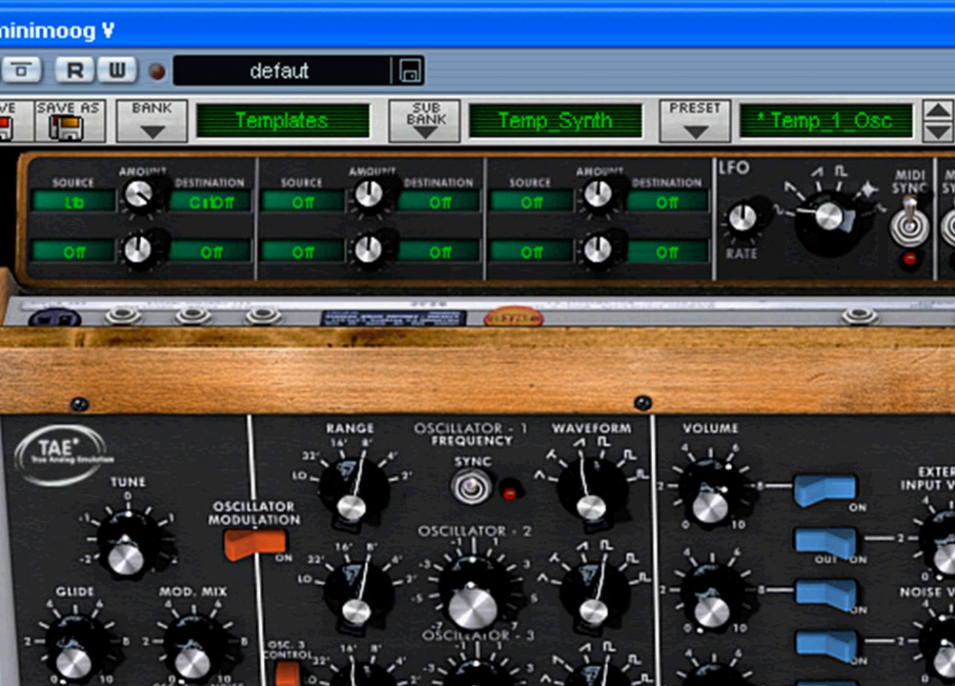
# Turn on the LFO's MIDI sync and raise the LFO rate, with the waveform set to sine.
pyautogui.moveTo(831, 211)
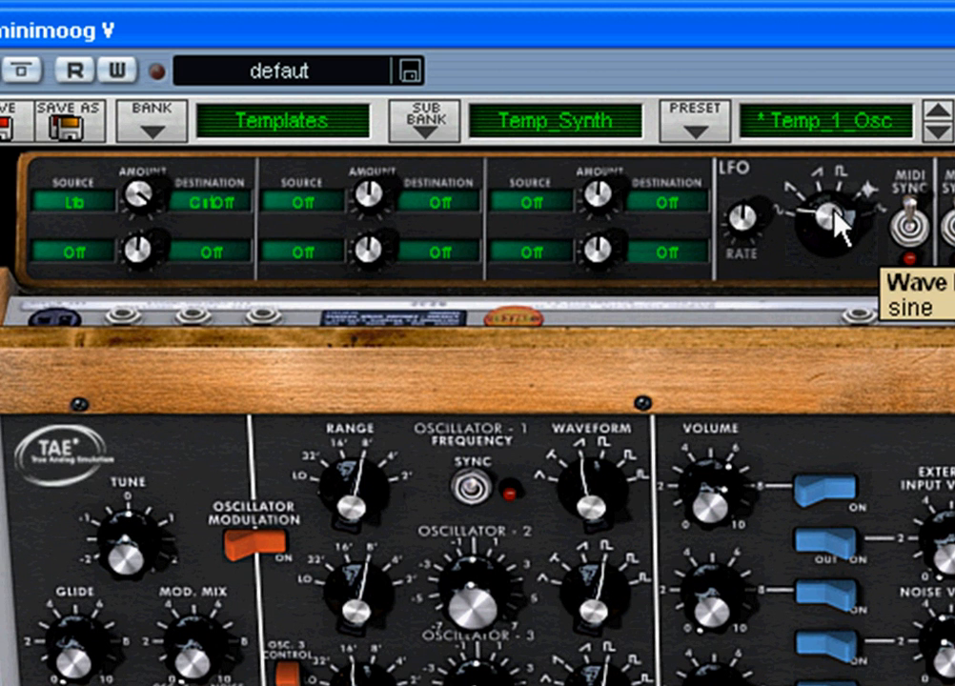
pyautogui.moveTo(839, 229); pyautogui.dragTo(858, 341)
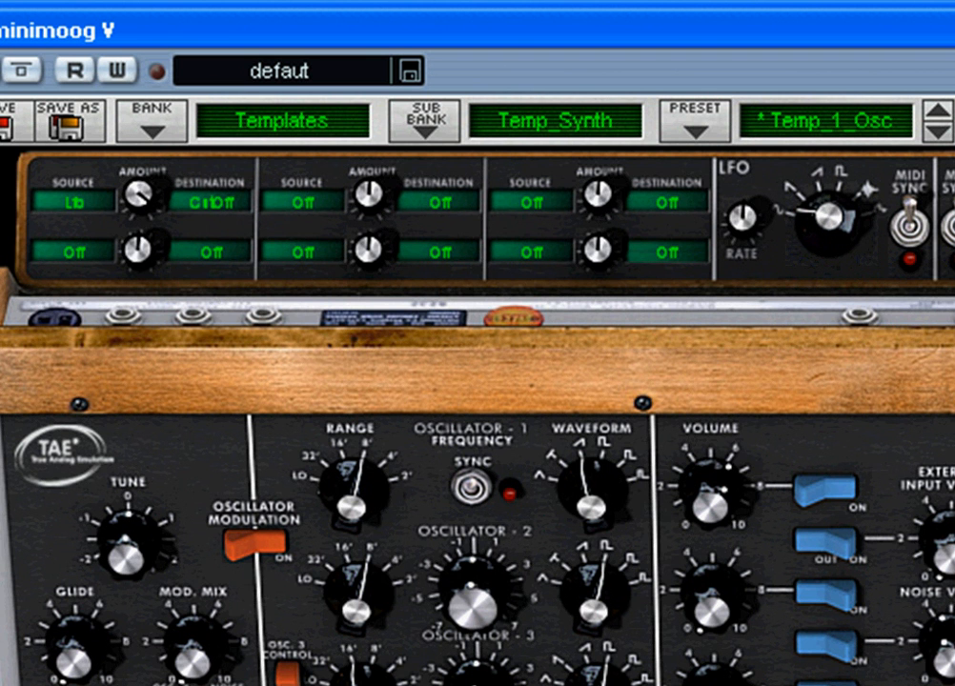
pyautogui.click(912, 226)
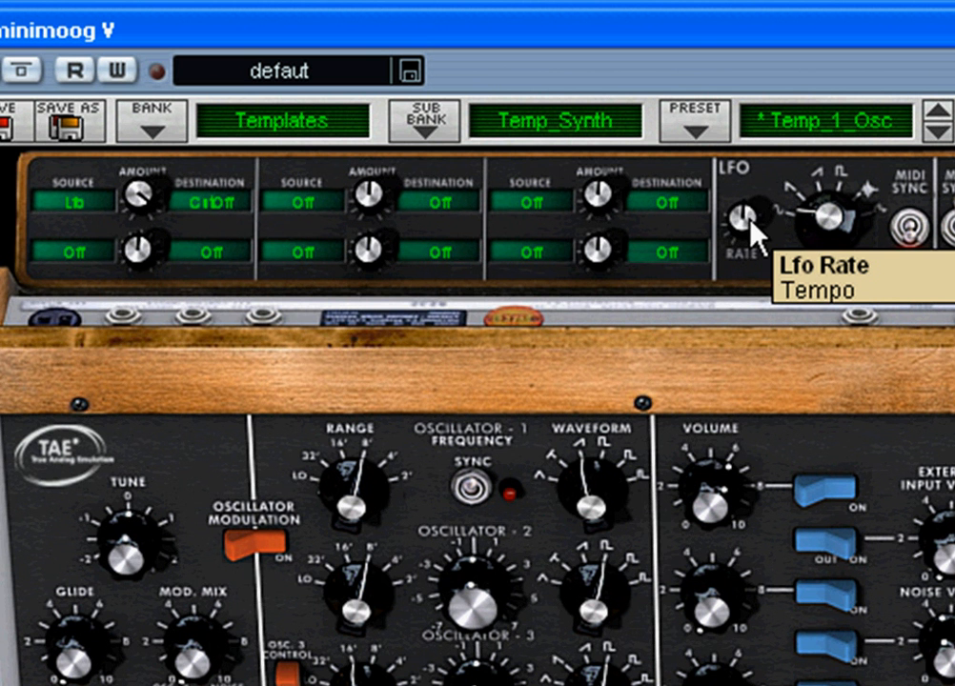
pyautogui.moveTo(751, 221); pyautogui.dragTo(750, 206)
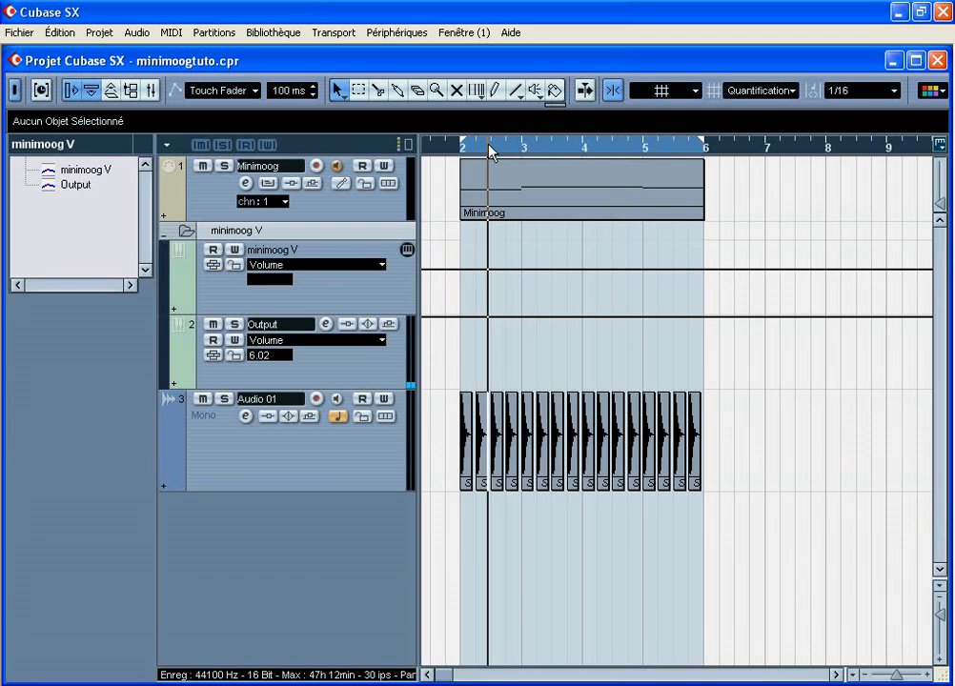
# Mute the Minimoog track in the Cubase SX project and play the loop from bar 2.
pyautogui.moveTo(490, 148); pyautogui.dragTo(460, 158)
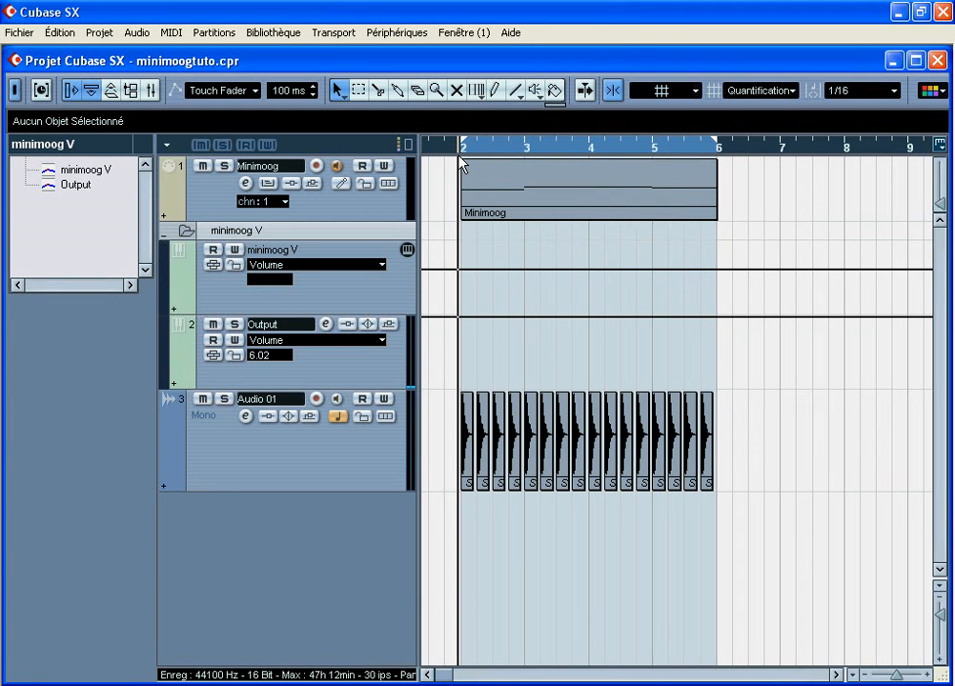
pyautogui.click(204, 166)
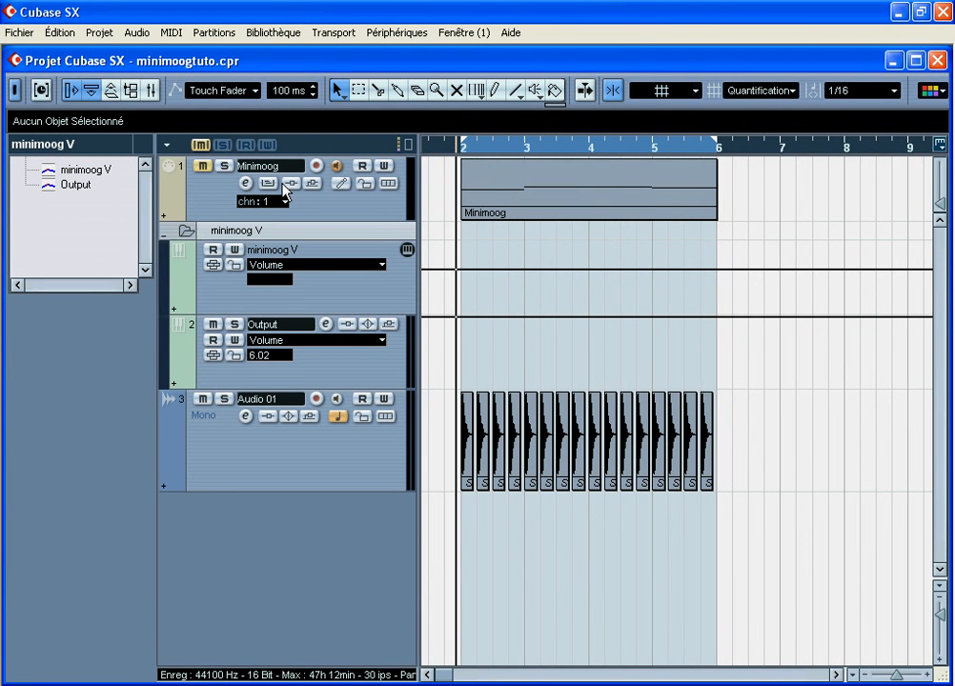
pyautogui.press('F2')
pyautogui.click(559, 617)
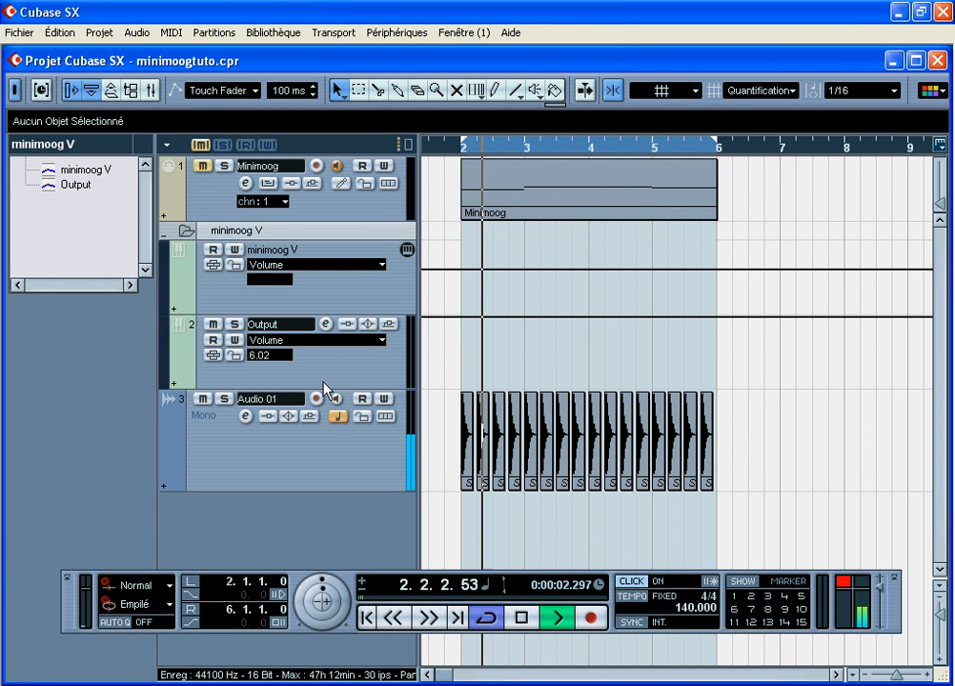
# Open the minimoog V instrument, raise its synced LFO rate, and change the LFO waveform from sine to sawtooth.
pyautogui.click(406, 250)
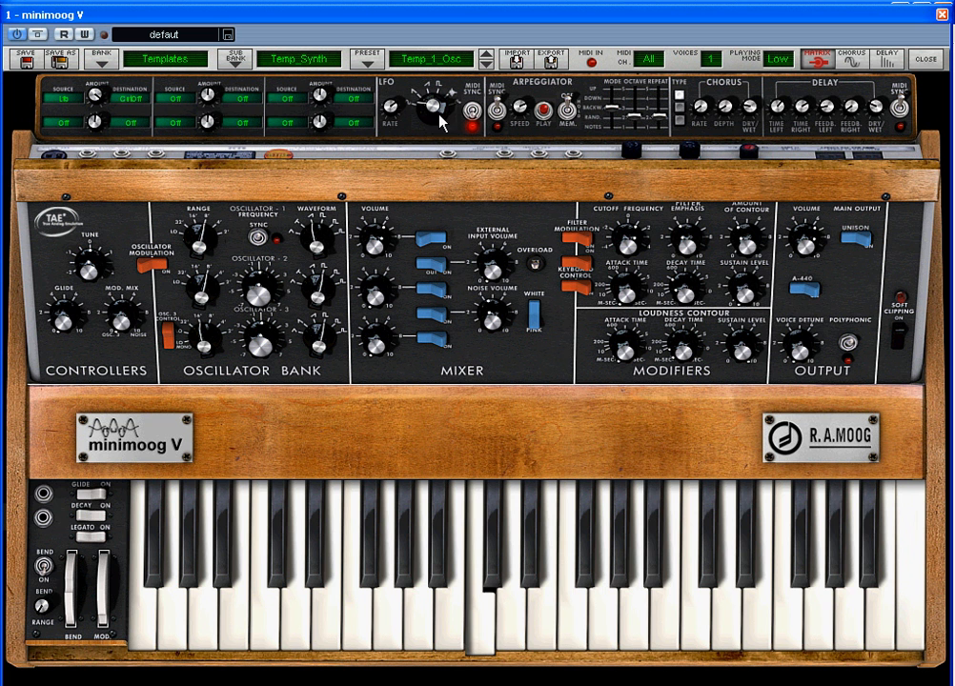
pyautogui.click(814, 66)
pyautogui.click(815, 67)
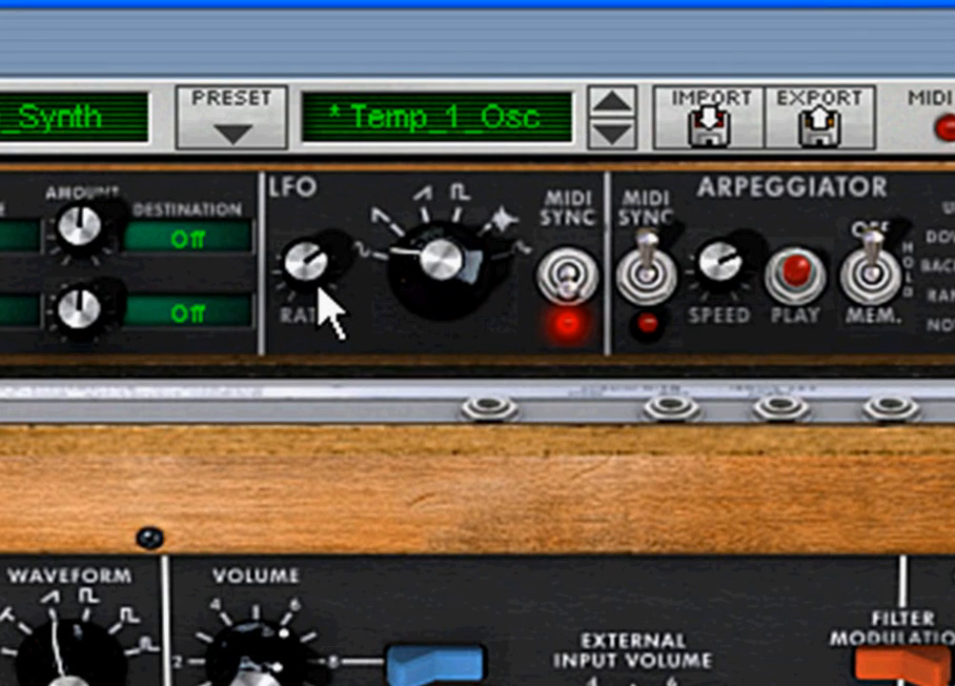
pyautogui.moveTo(326, 288); pyautogui.dragTo(319, 245)
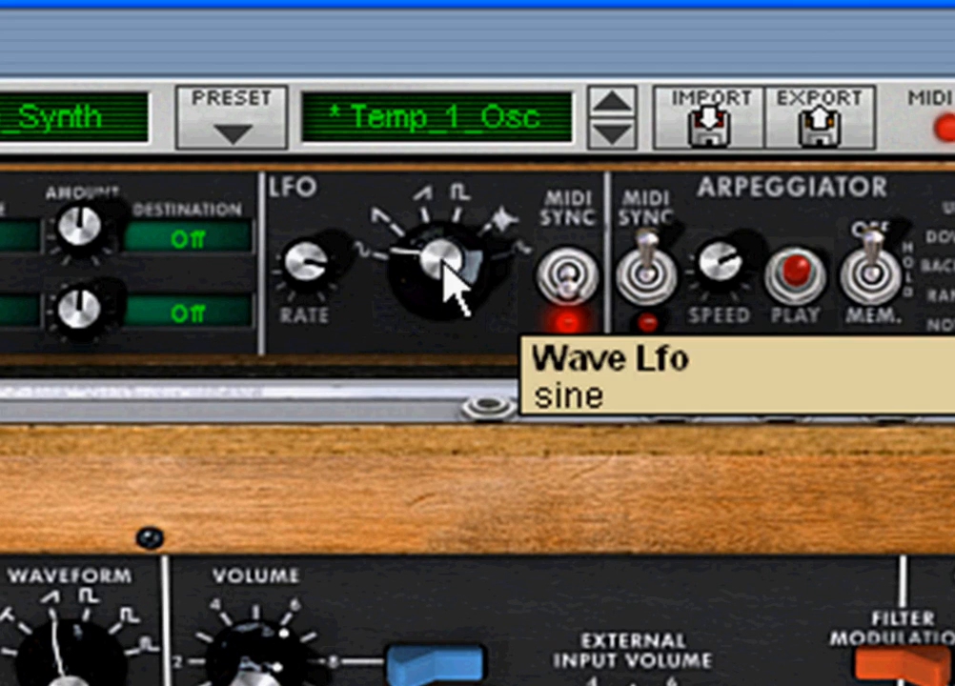
pyautogui.moveTo(451, 287); pyautogui.dragTo(443, 224)
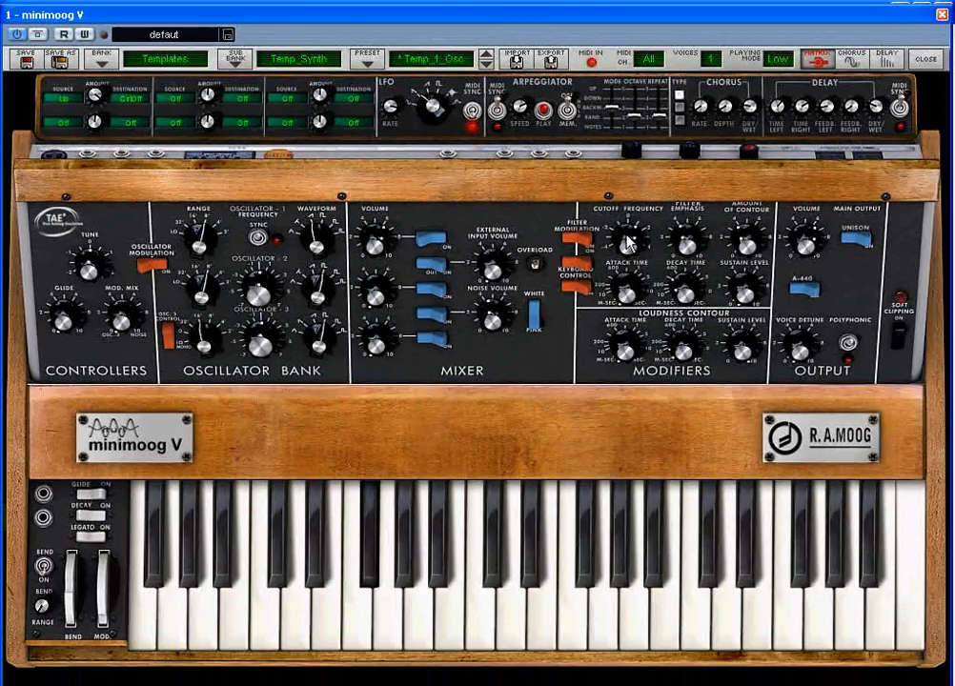
pyautogui.moveTo(643, 257)
pyautogui.mouseDown()
pyautogui.moveTo(651, 285)
pyautogui.moveTo(630, 252)
pyautogui.mouseUp()
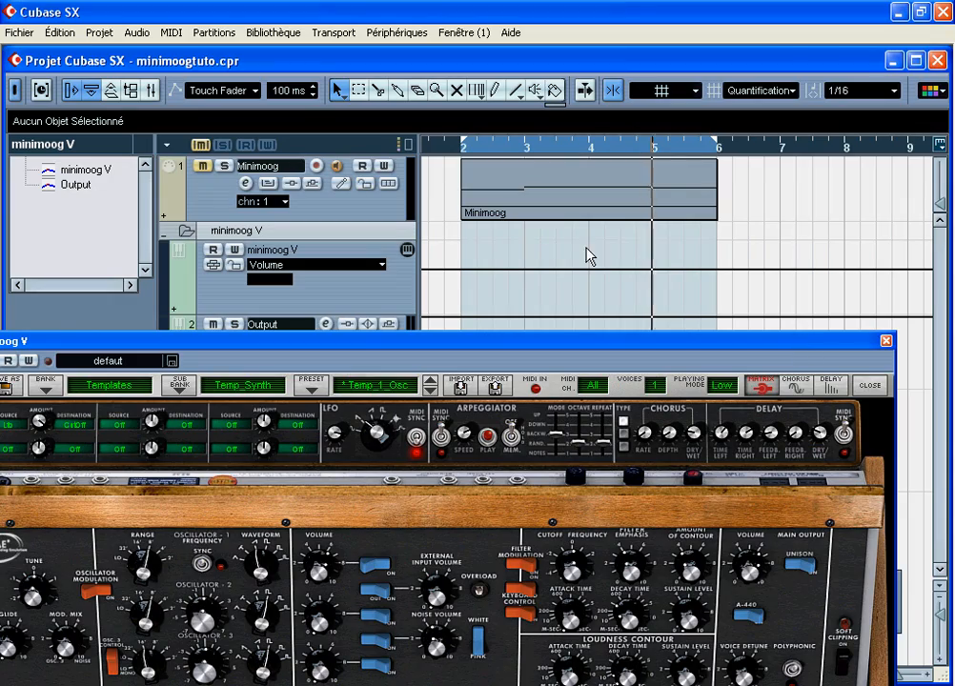
# Move the minimoog V window aside to stop the project's playback, and bring the window back into view.
pyautogui.click(326, 324)
pyautogui.moveTo(544, 49); pyautogui.dragTo(548, 23)
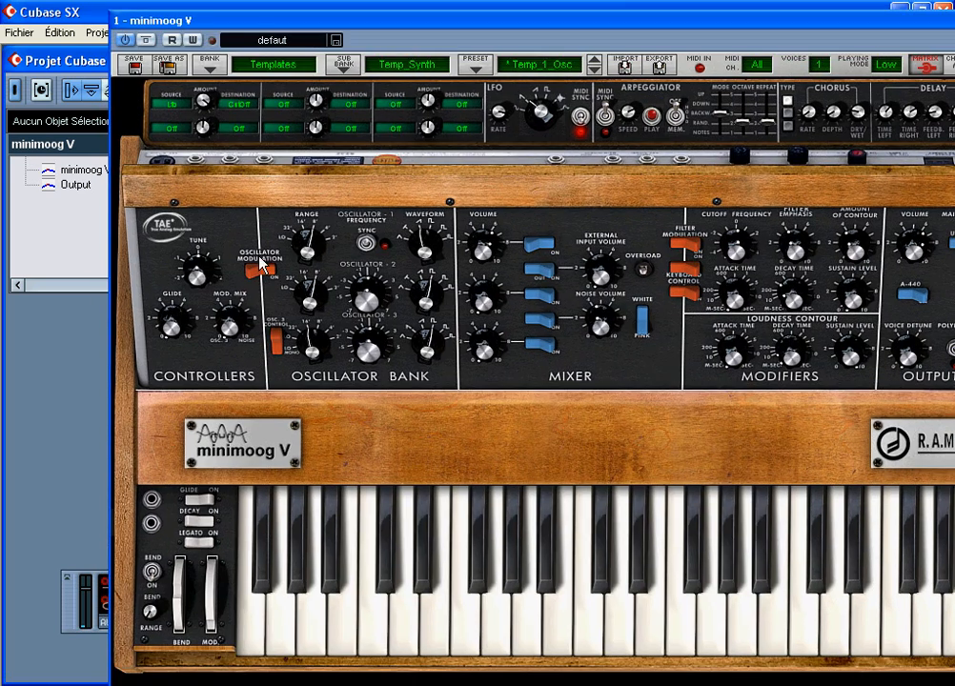
pyautogui.moveTo(250, 21); pyautogui.dragTo(758, 1)
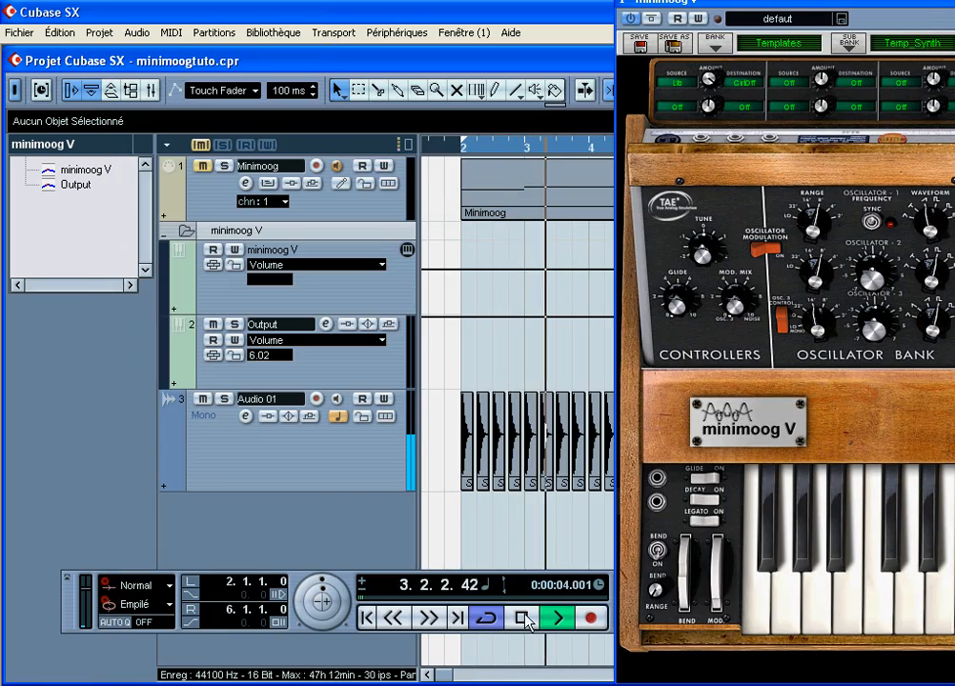
pyautogui.click(523, 618)
pyautogui.moveTo(916, 3); pyautogui.dragTo(307, 11)
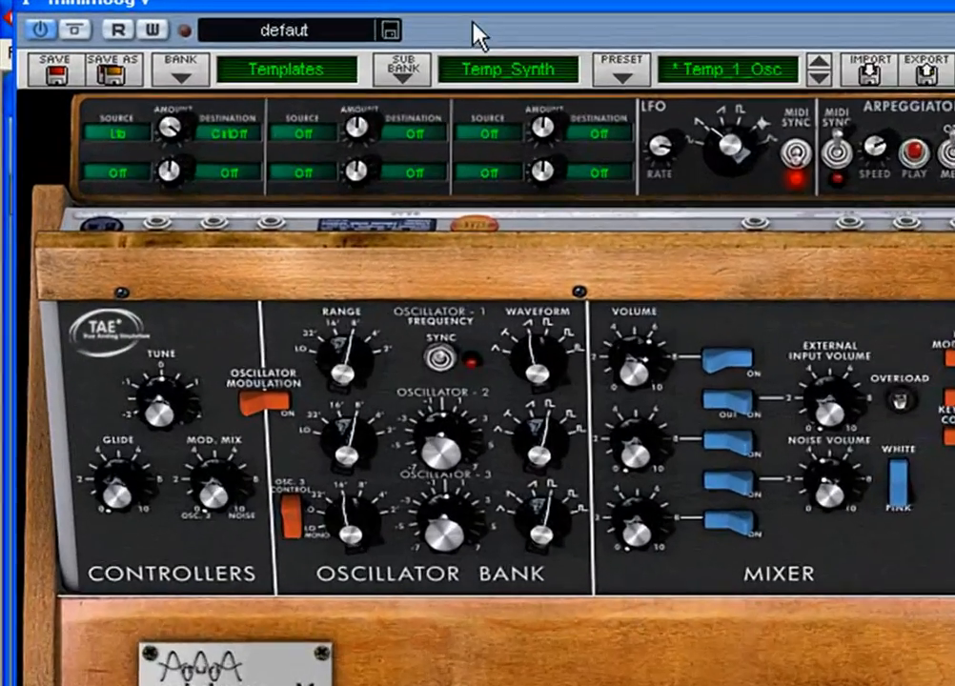
# Set the first modulation slot's source to Veloc. and its amount to 1.0000.
pyautogui.click(38, 102)
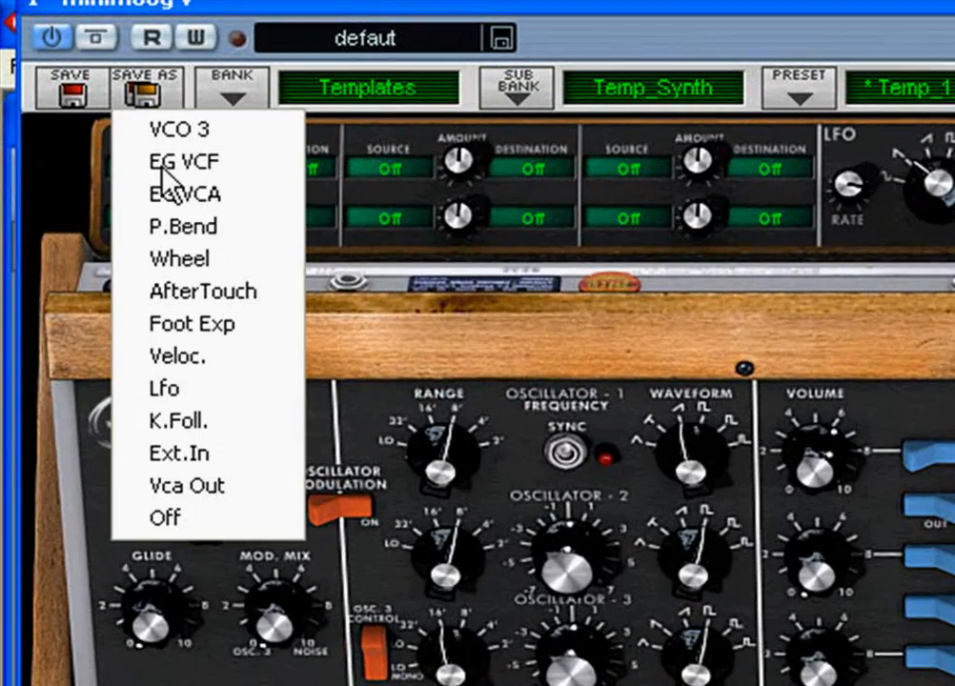
pyautogui.click(190, 356)
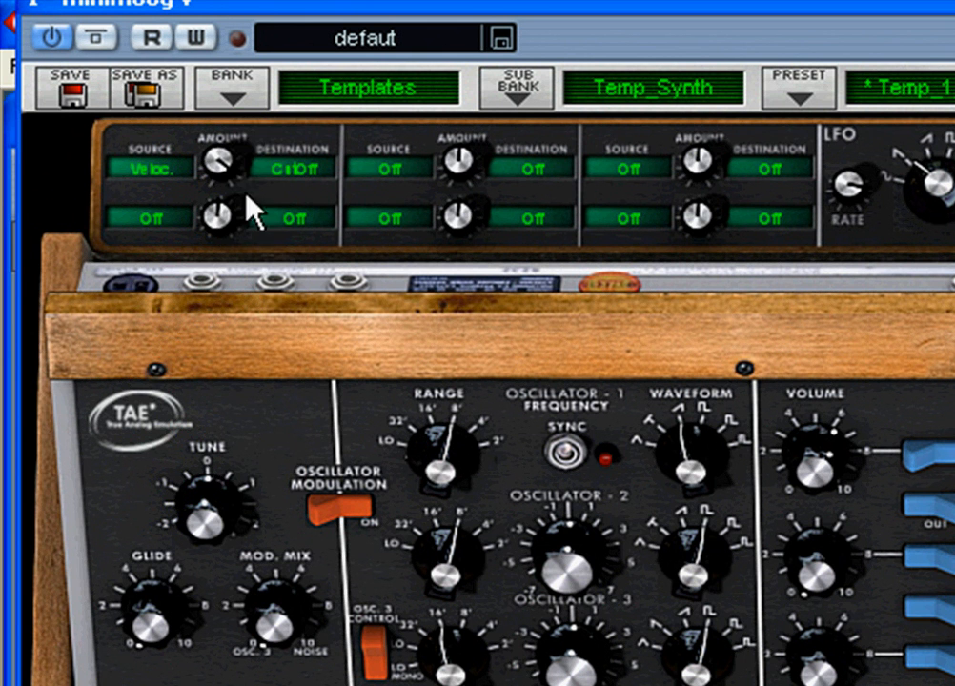
pyautogui.moveTo(234, 195); pyautogui.dragTo(233, 71)
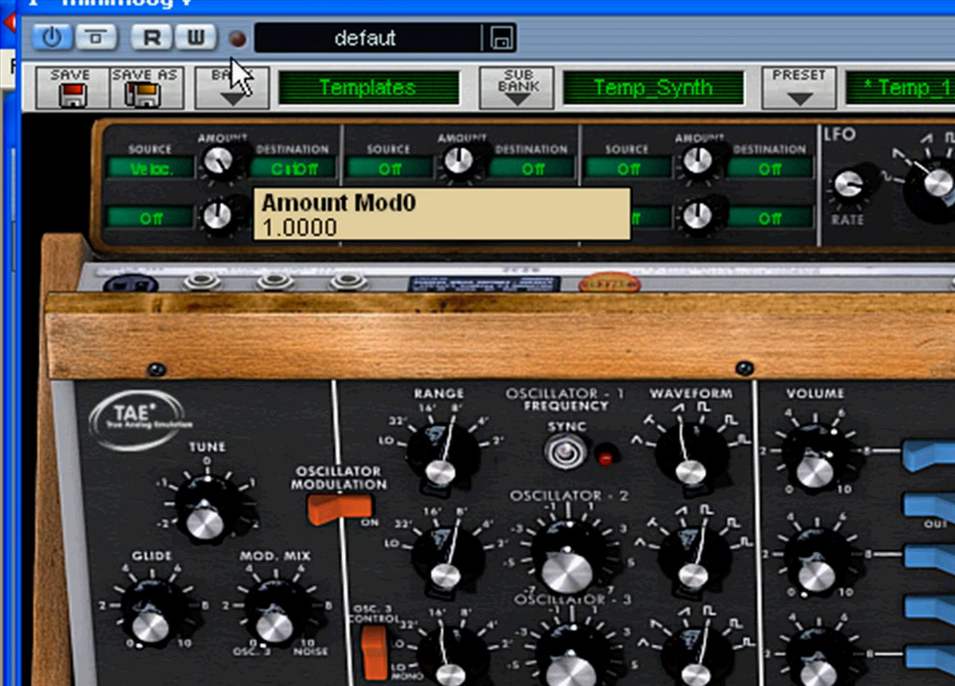
# Keep Veloc. as the first slot's source and set its destination to EG VCF lev.
pyautogui.click(129, 170)
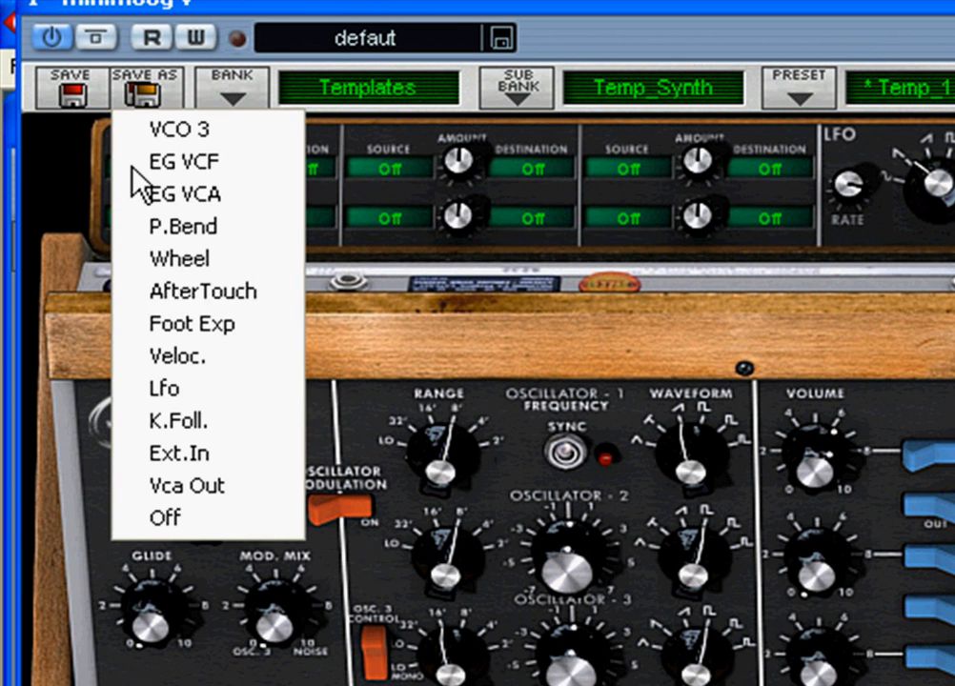
pyautogui.click(186, 360)
pyautogui.click(288, 170)
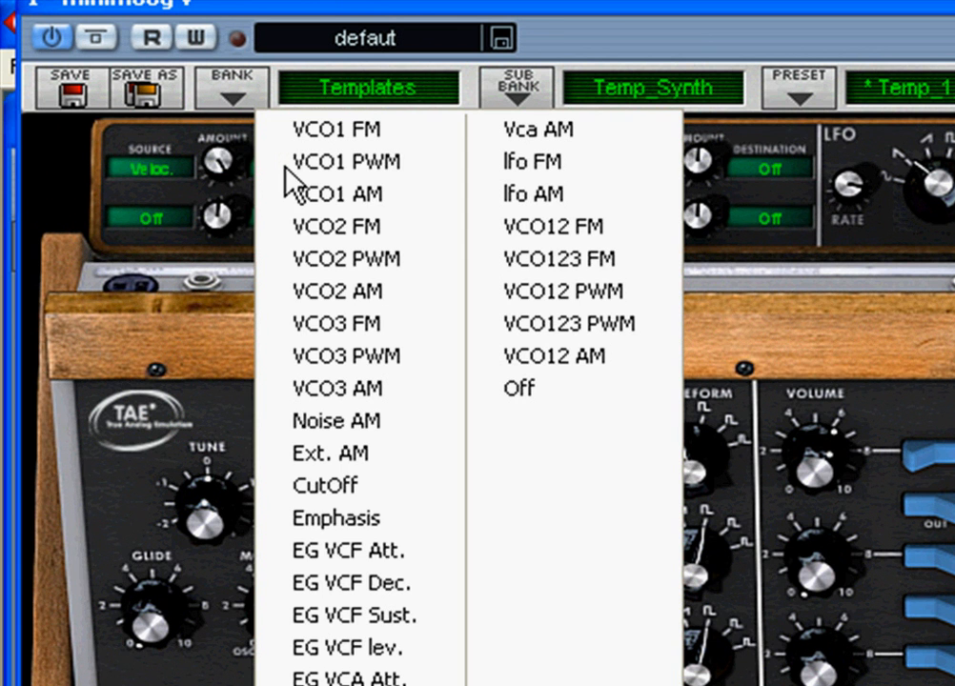
pyautogui.click(398, 655)
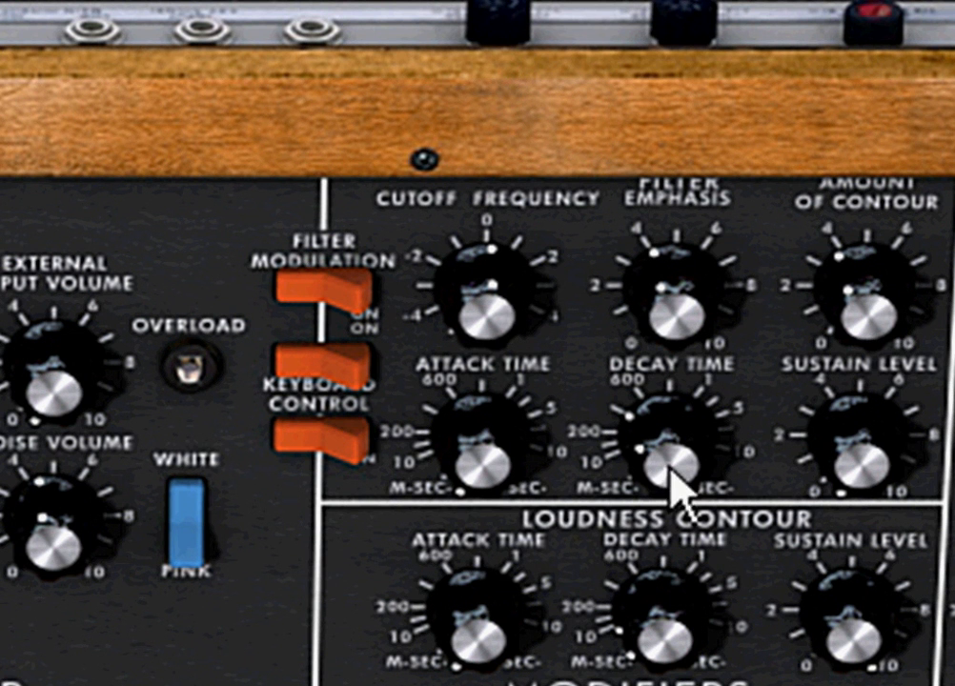
# Lower the filter's cutoff frequency to just below -2, raise its emphasis to about 4.5, and adjust the filter decay time and contour amount.
pyautogui.moveTo(667, 462); pyautogui.dragTo(672, 405)
pyautogui.moveTo(476, 344); pyautogui.dragTo(462, 357)
pyautogui.moveTo(674, 310); pyautogui.dragTo(677, 298)
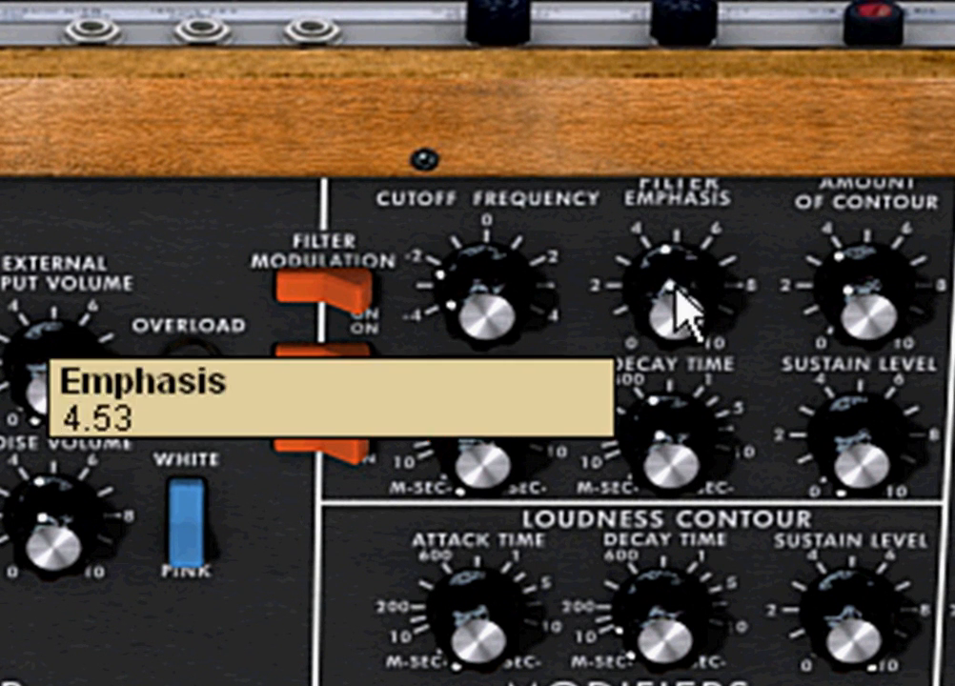
pyautogui.moveTo(666, 480); pyautogui.dragTo(655, 455)
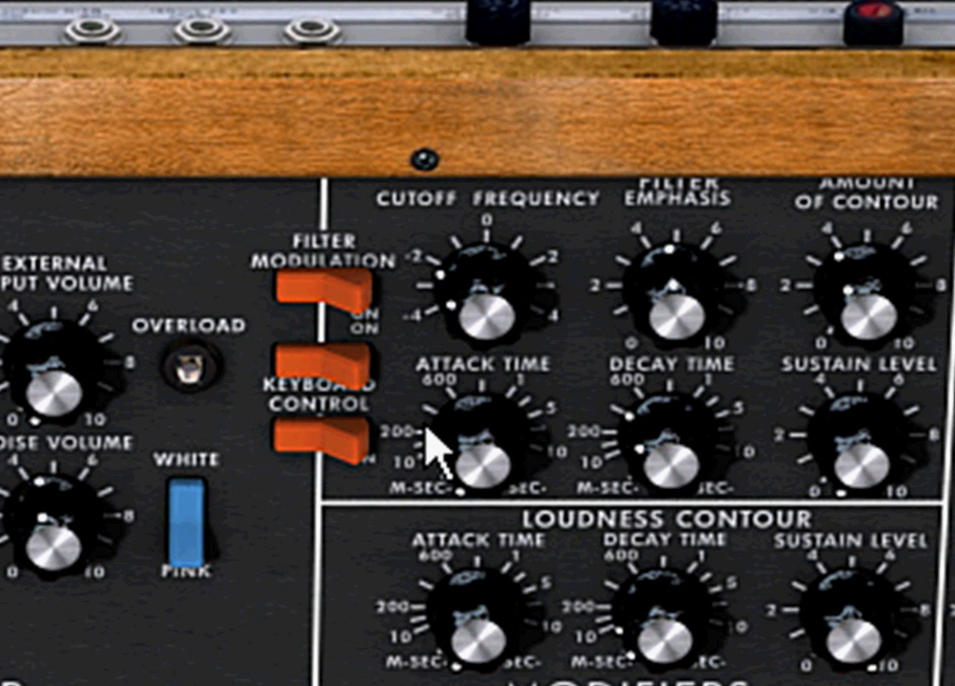
pyautogui.moveTo(846, 319); pyautogui.dragTo(853, 315)
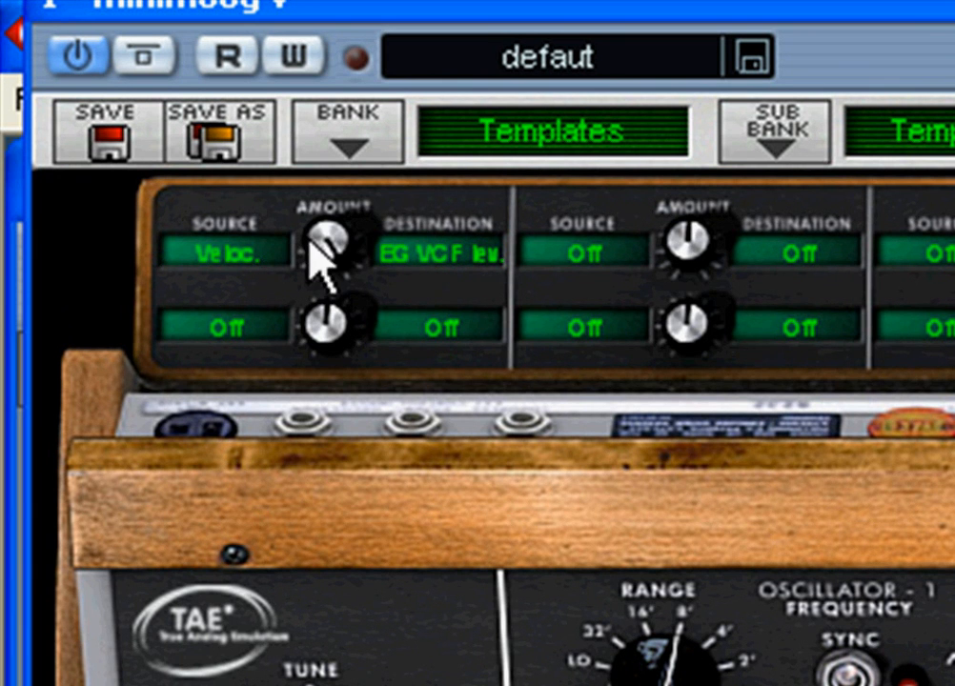
# Return the first modulation slot's amount to its centre position and look through the source and destination choices of the modulation matrix.
pyautogui.moveTo(327, 346); pyautogui.dragTo(344, 457)
pyautogui.moveTo(338, 262)
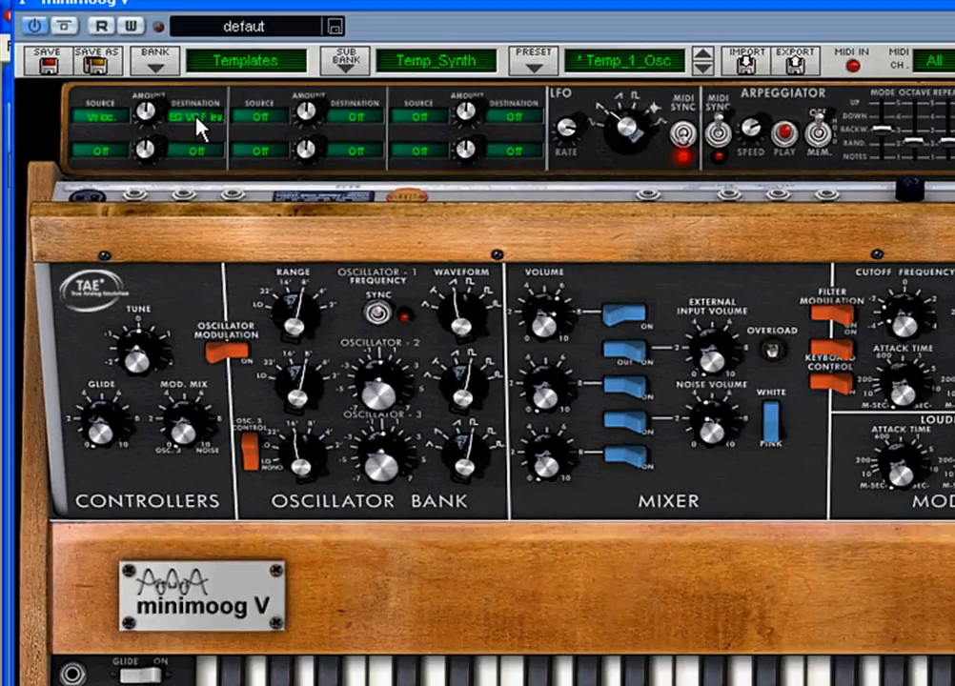
pyautogui.click(189, 115)
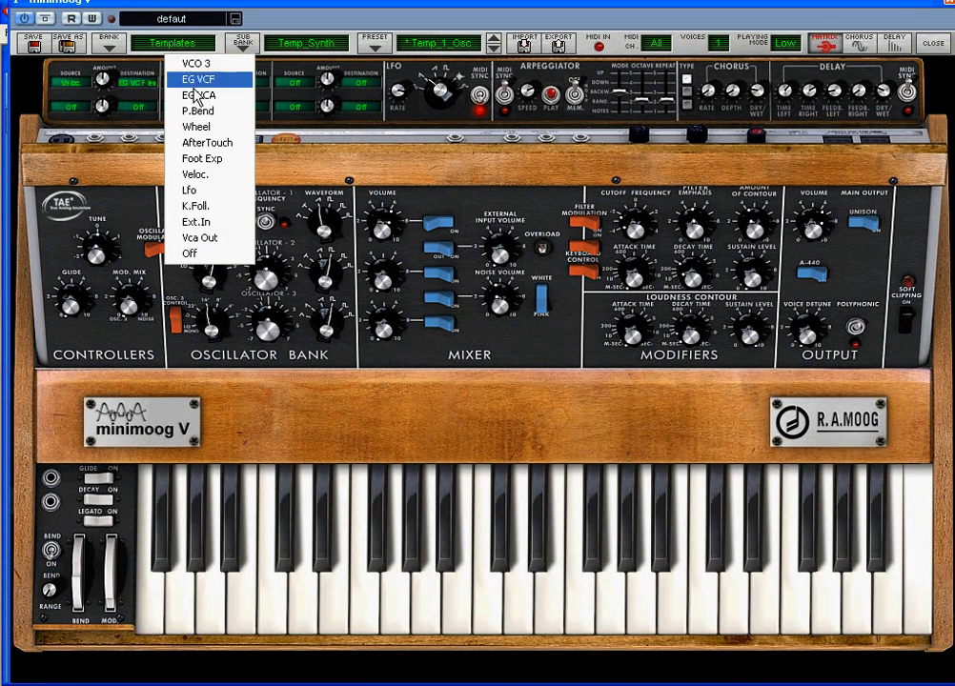
pyautogui.click(216, 19)
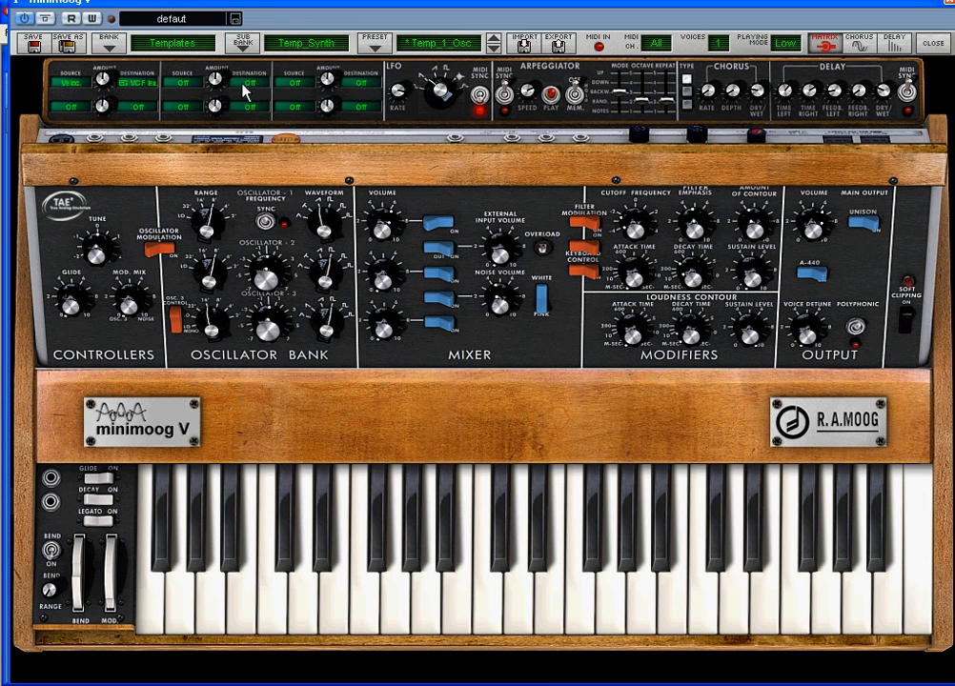
pyautogui.click(245, 88)
pyautogui.click(363, 62)
pyautogui.click(459, 163)
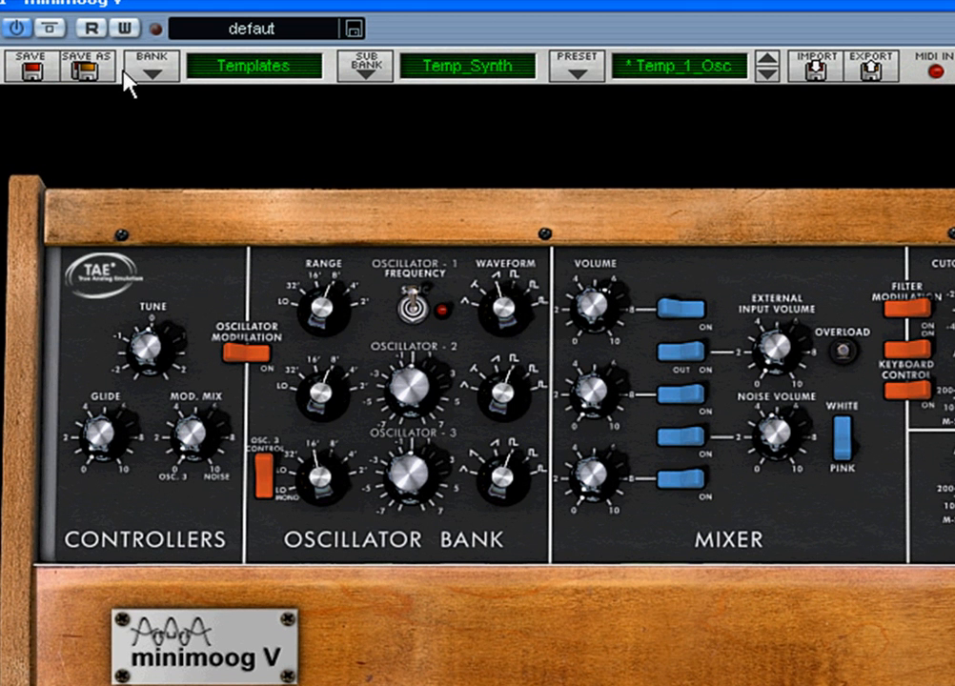
# Save the sound as a new preset named TUTR in the Bass subbank of the Lamuerte0 bank.
pyautogui.click(89, 76)
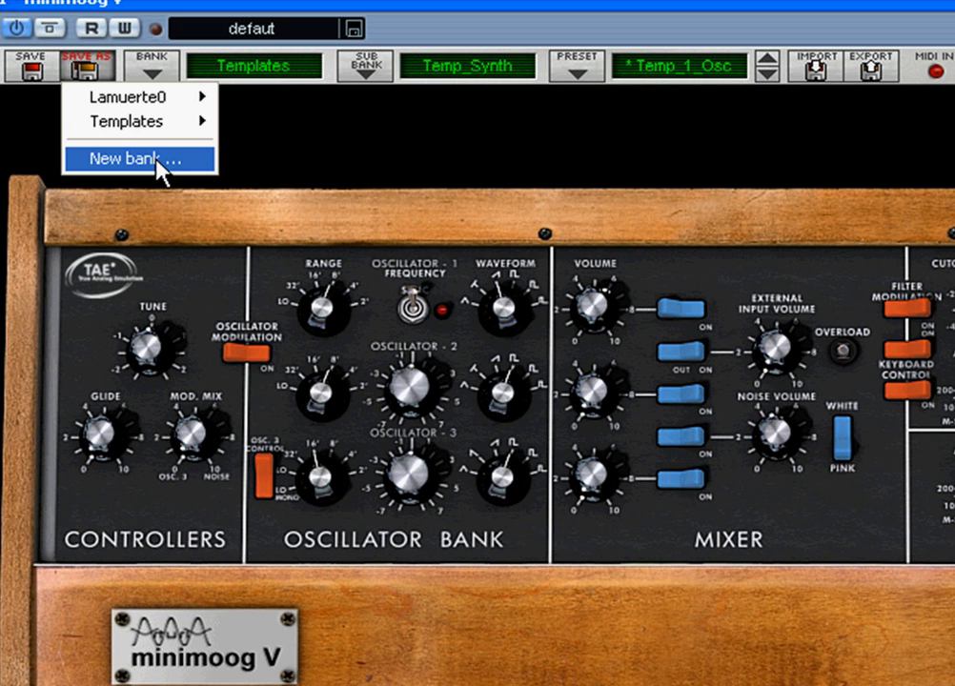
pyautogui.moveTo(122, 112)
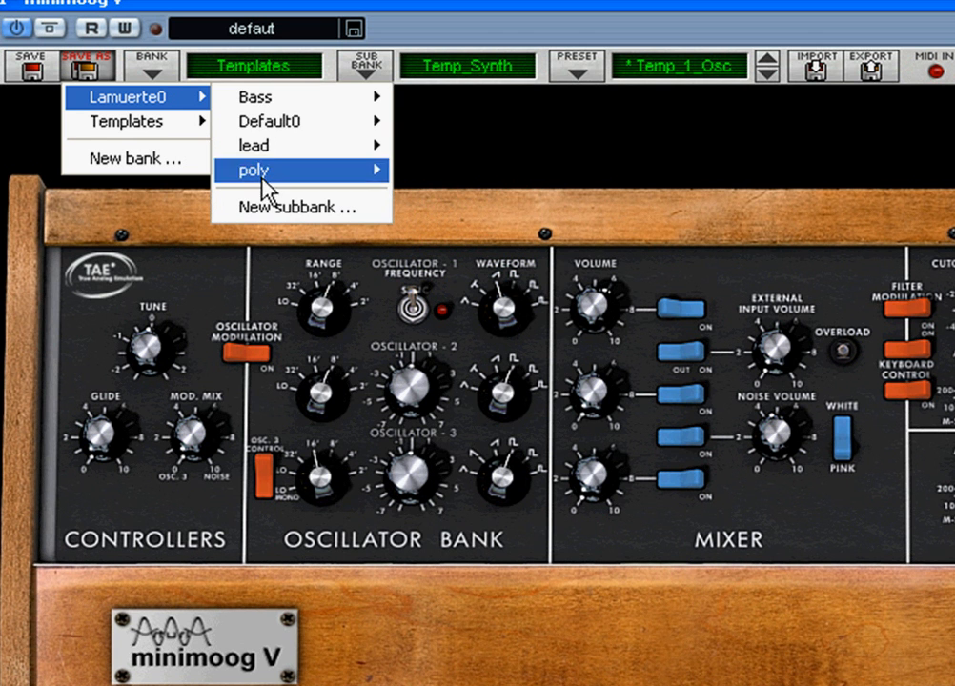
pyautogui.moveTo(276, 97)
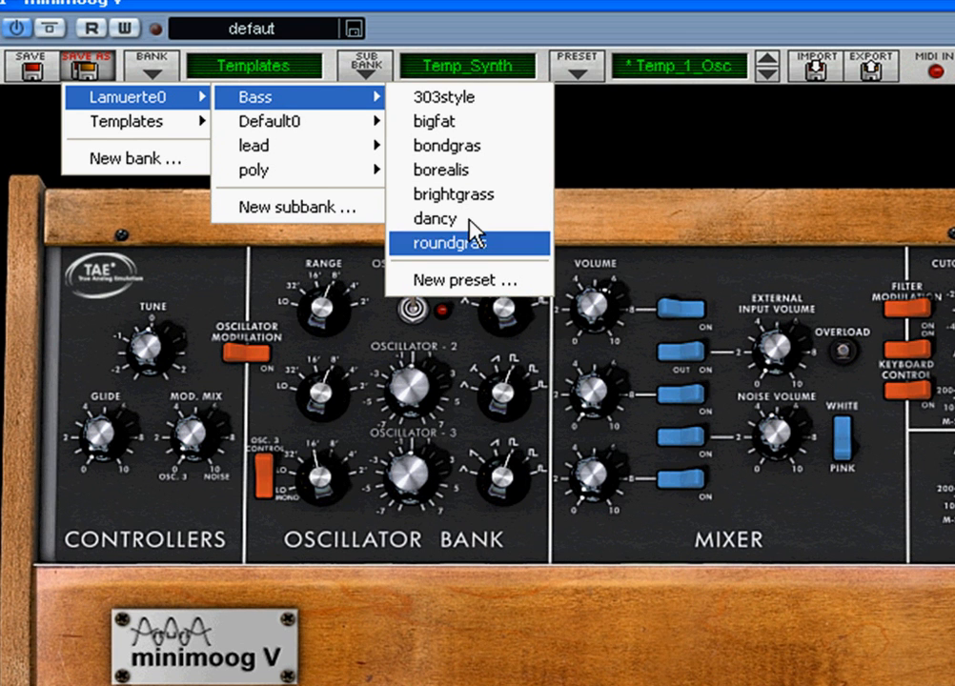
pyautogui.click(476, 282)
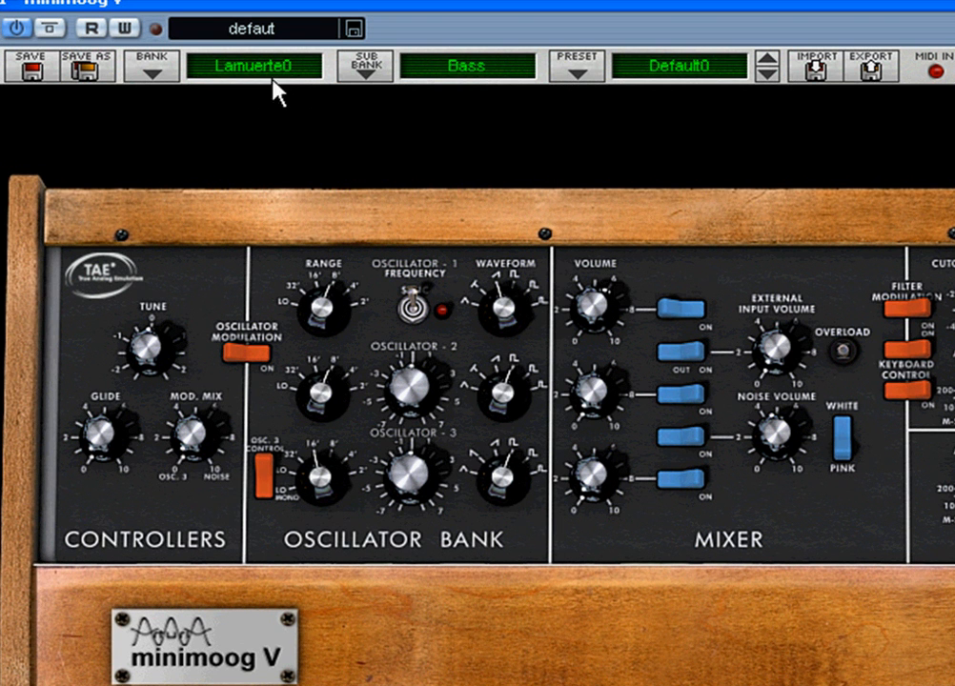
pyautogui.click(682, 75)
pyautogui.write('T')
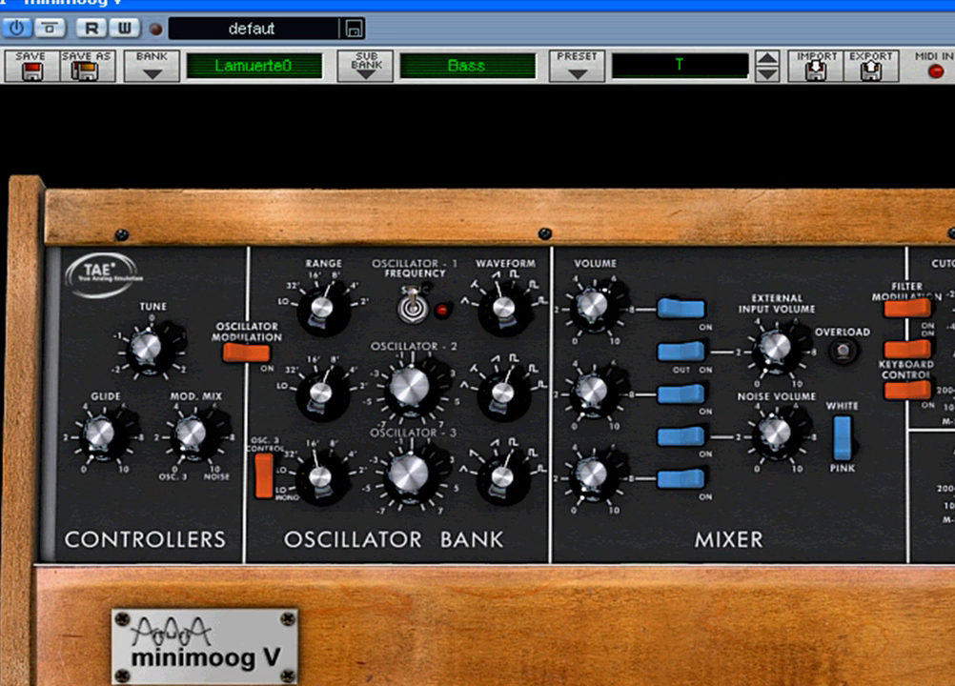
pyautogui.write('UTR')
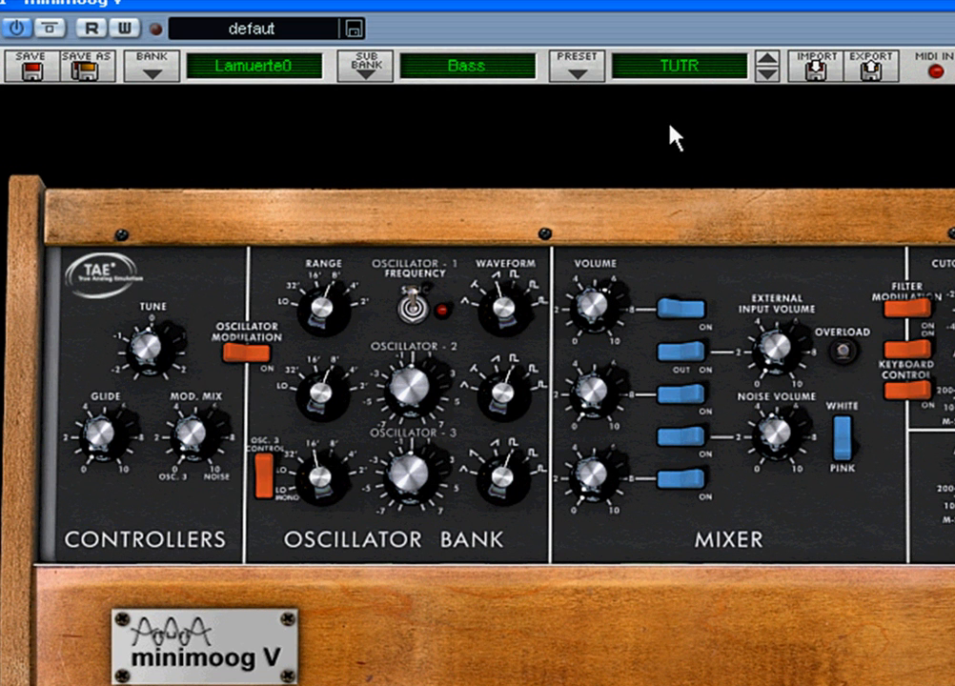
# Load the bigfat preset from the Bass subbank of the Lamuerte0 bank.
pyautogui.click(155, 68)
pyautogui.moveTo(178, 396)
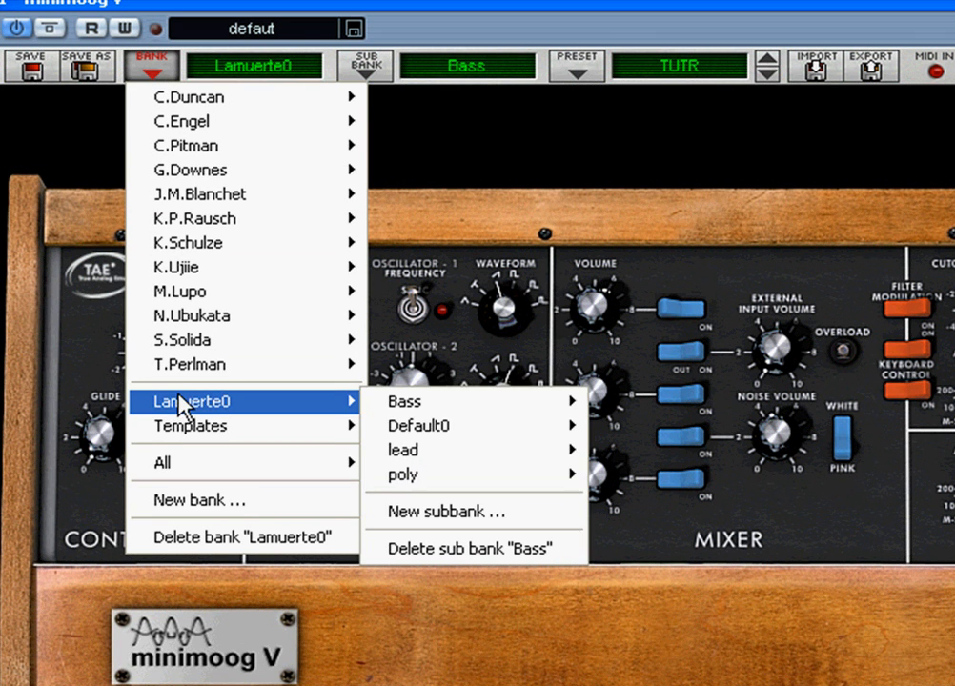
pyautogui.moveTo(447, 401)
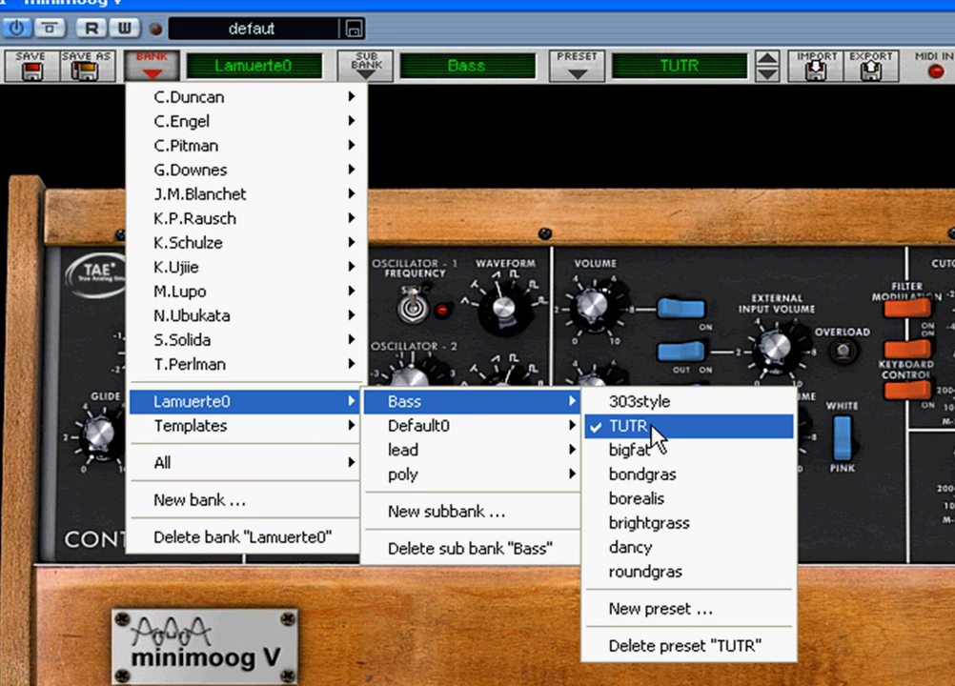
pyautogui.click(672, 477)
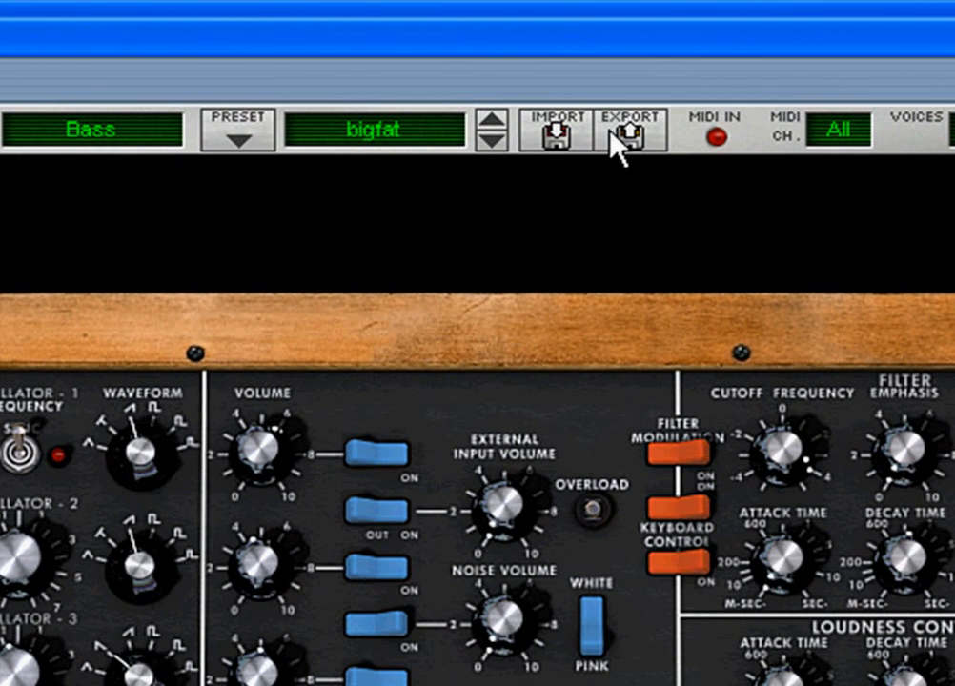
# View the preset import dialog and the export choices for bank, subbank and preset, leaving both without importing or exporting.
pyautogui.click(560, 136)
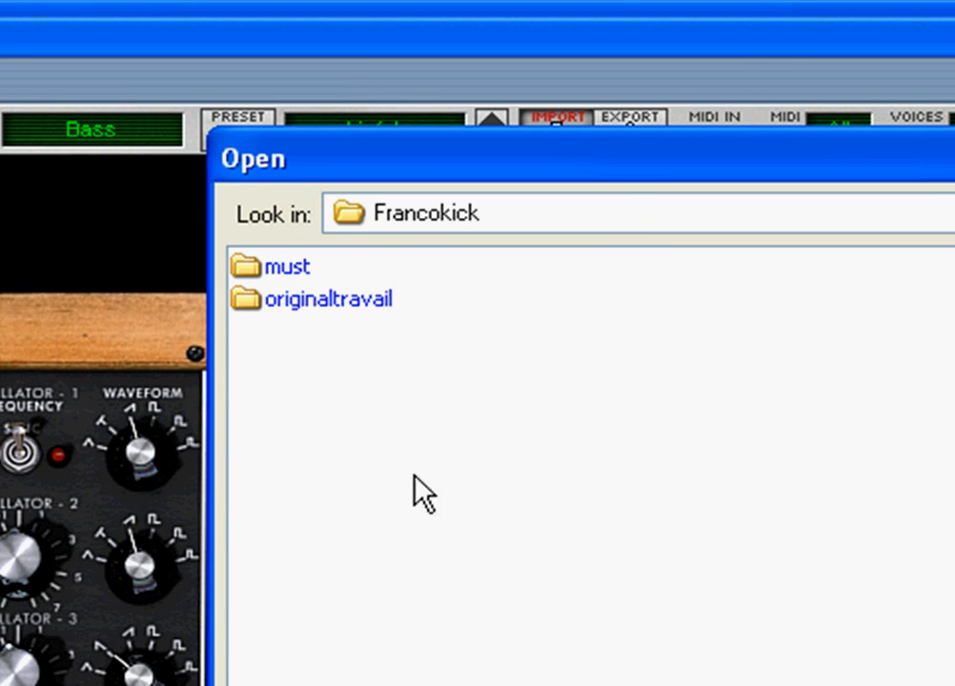
pyautogui.press('Escape')
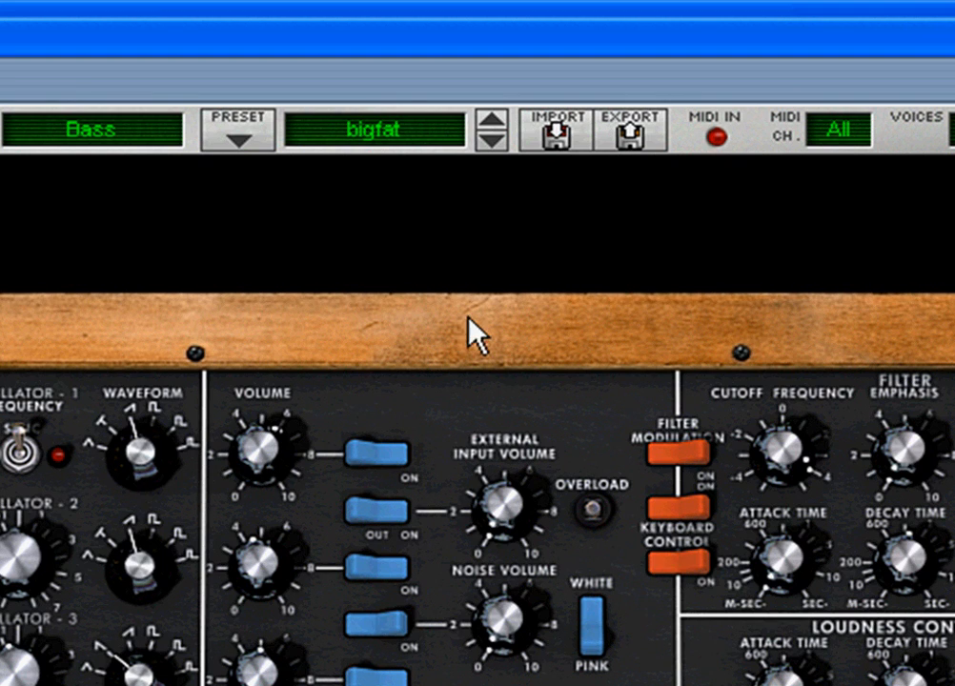
pyautogui.click(632, 128)
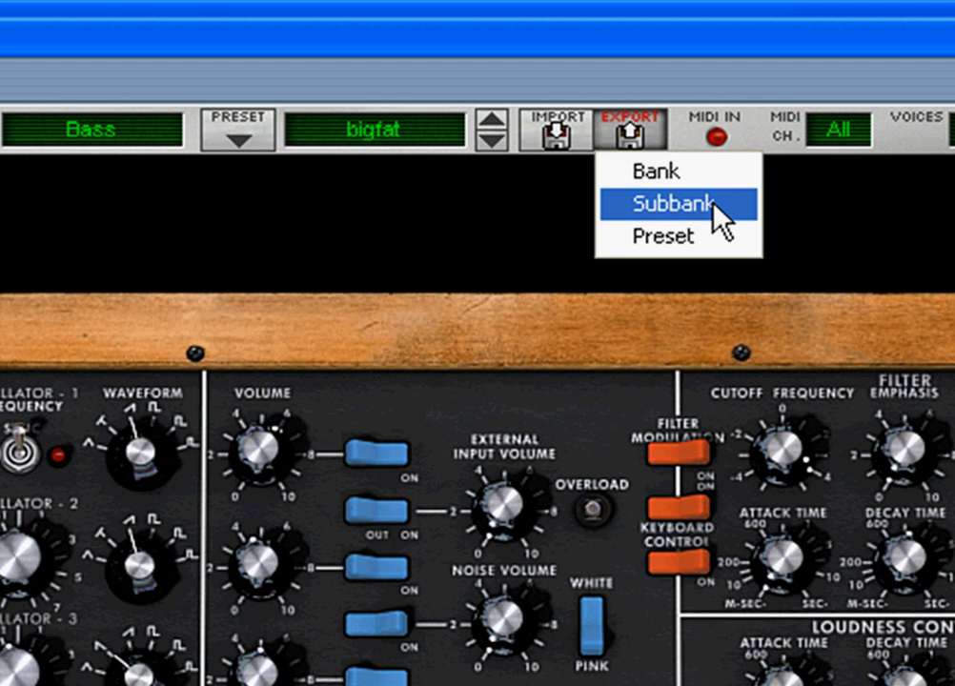
pyautogui.click(849, 71)
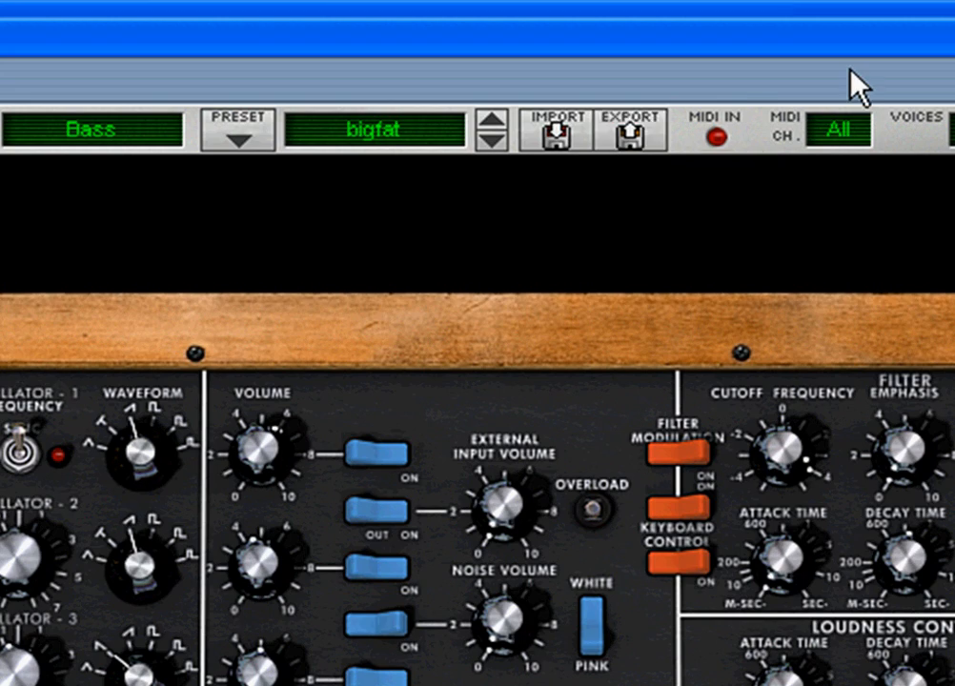